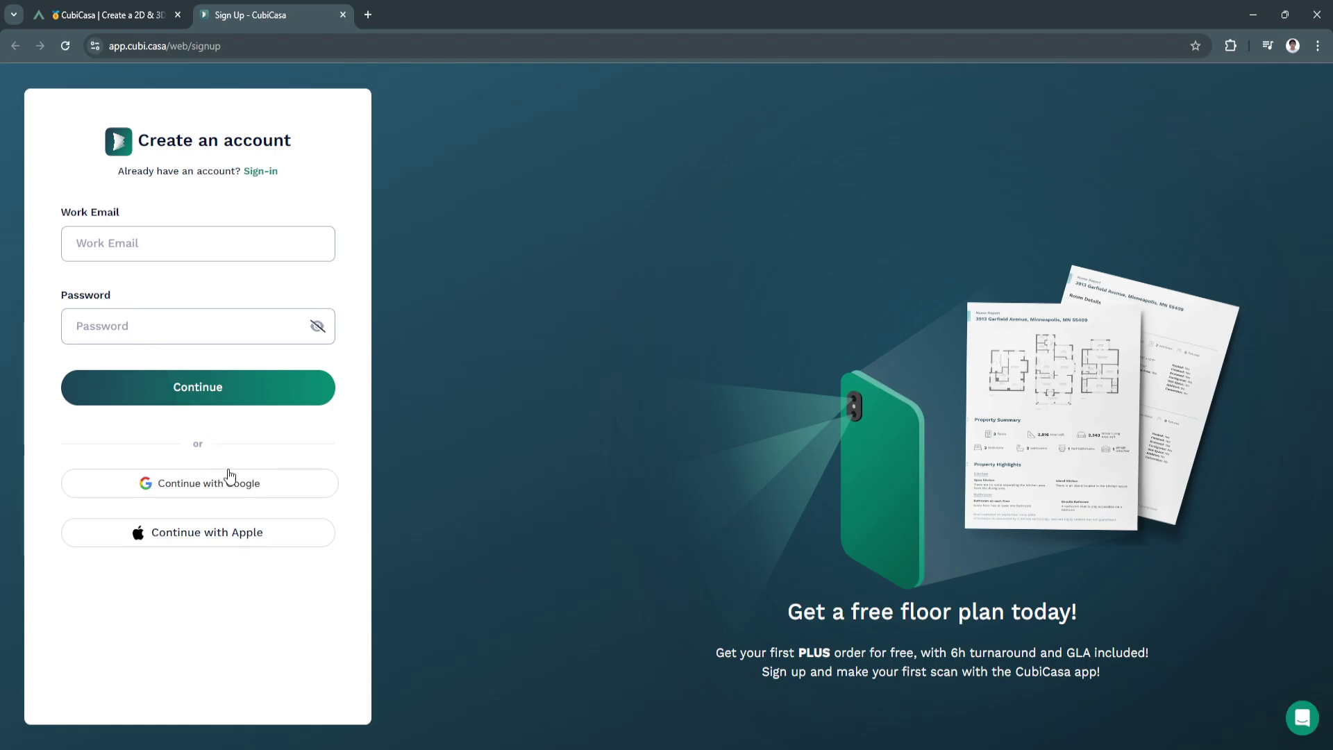
Step: Sign up for CubiCasa with a Google account
{"action": "left_click", "coordinate": [253, 482]}
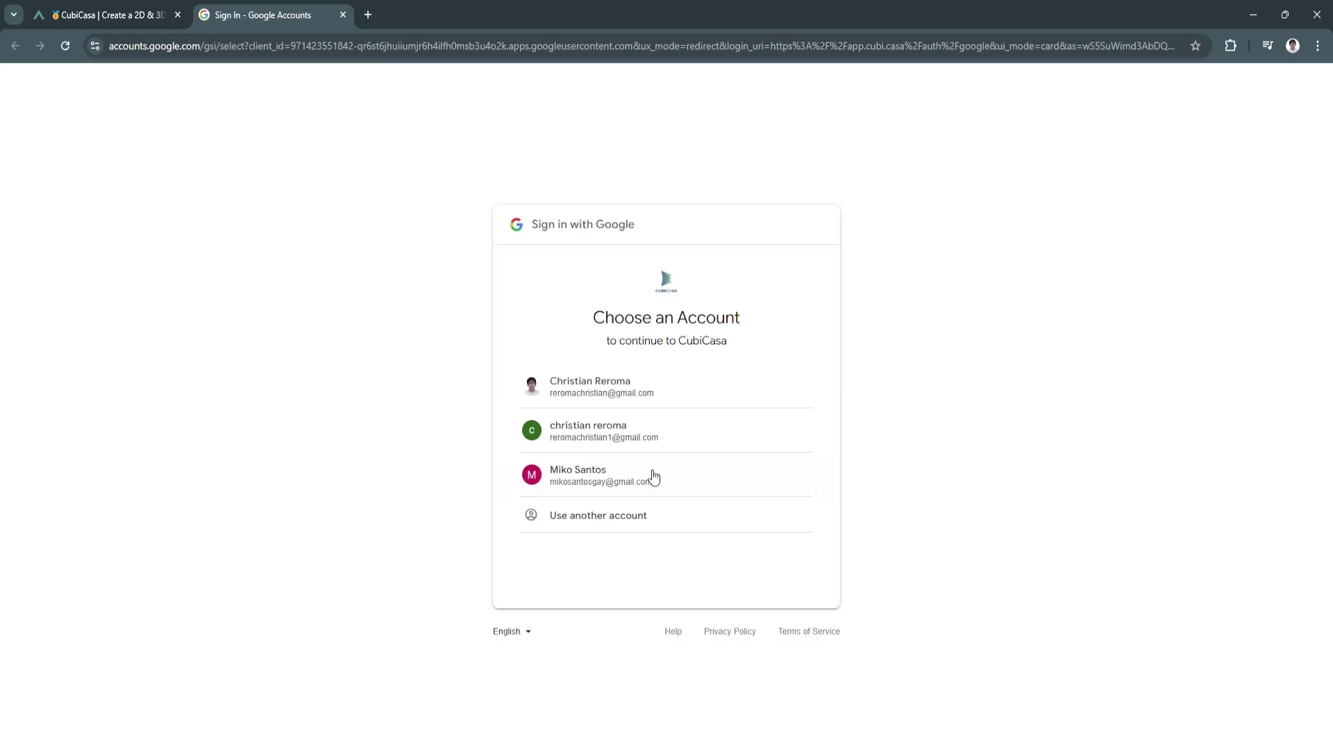
{"action": "left_click", "coordinate": [652, 476]}
{"action": "left_click", "coordinate": [757, 478]}
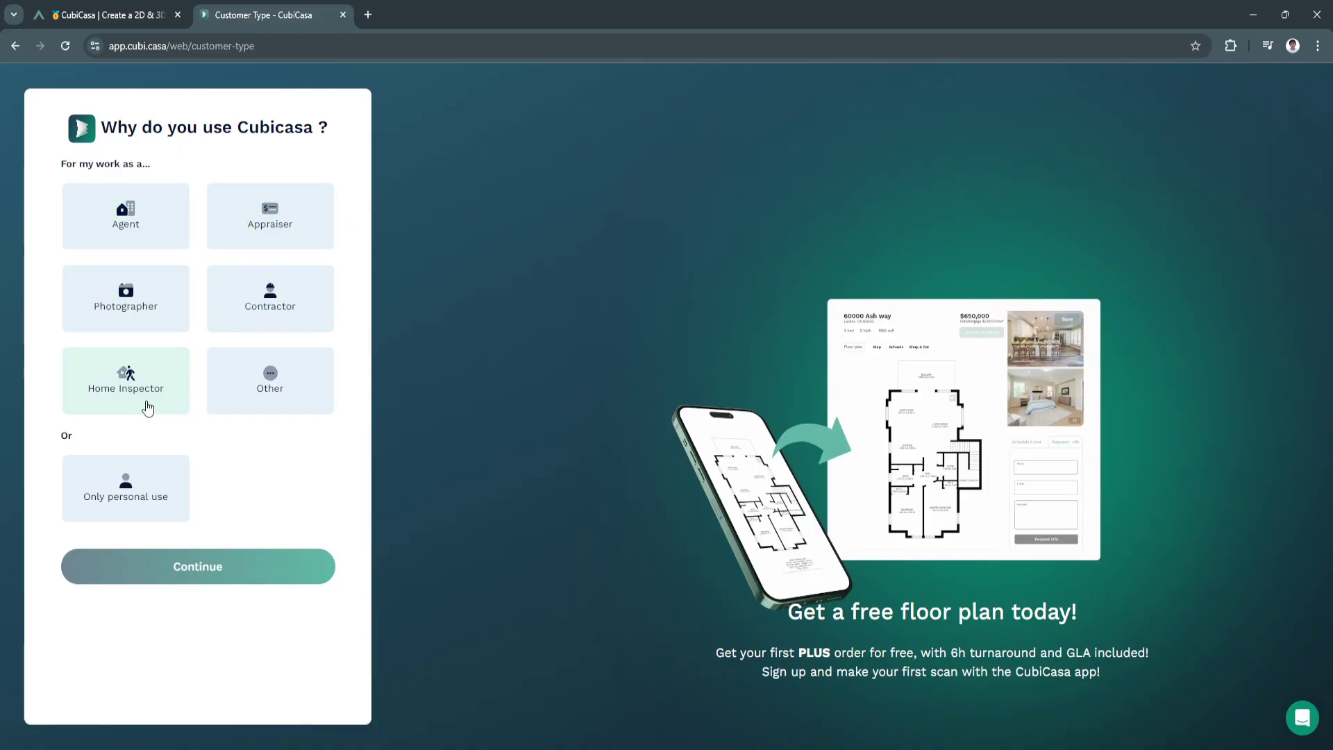
Step: Choose Only personal use, set company name 'Makinoy', accept the terms, and go to the dashboard
{"action": "left_click", "coordinate": [138, 492]}
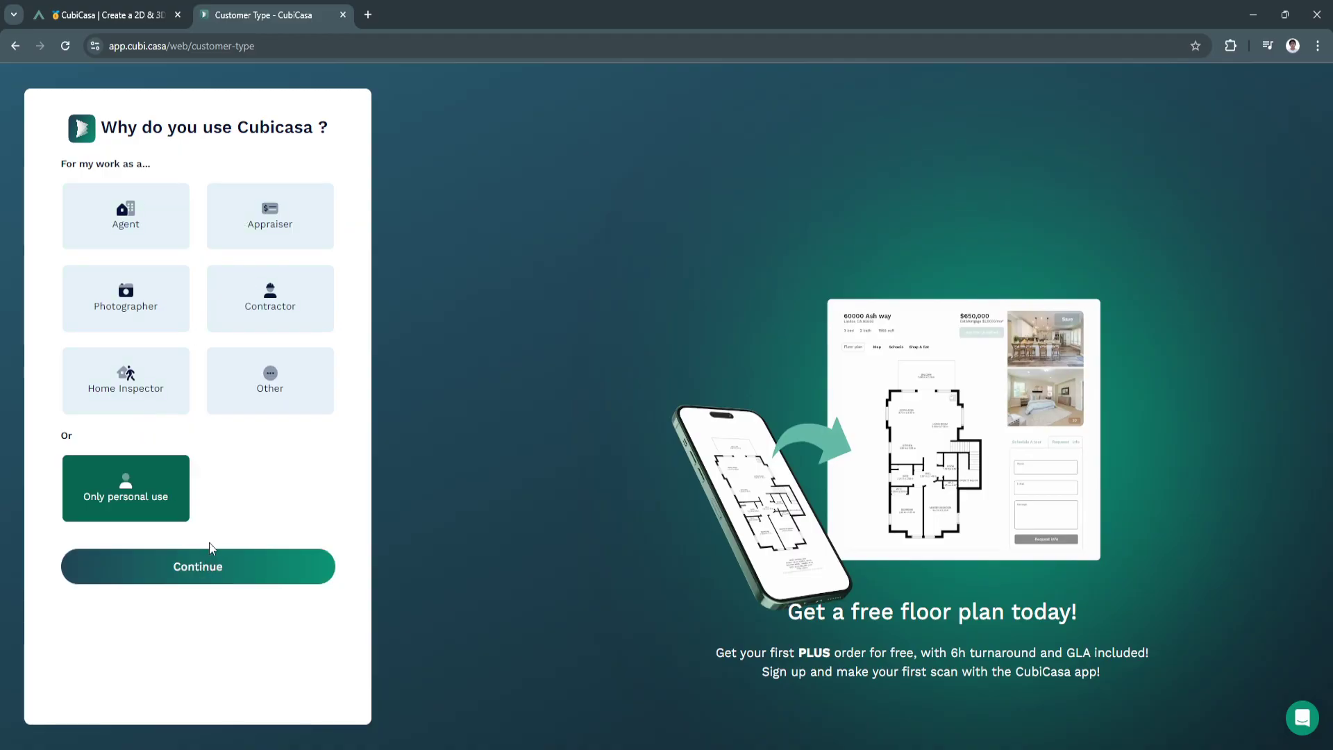
{"action": "left_click", "coordinate": [215, 566]}
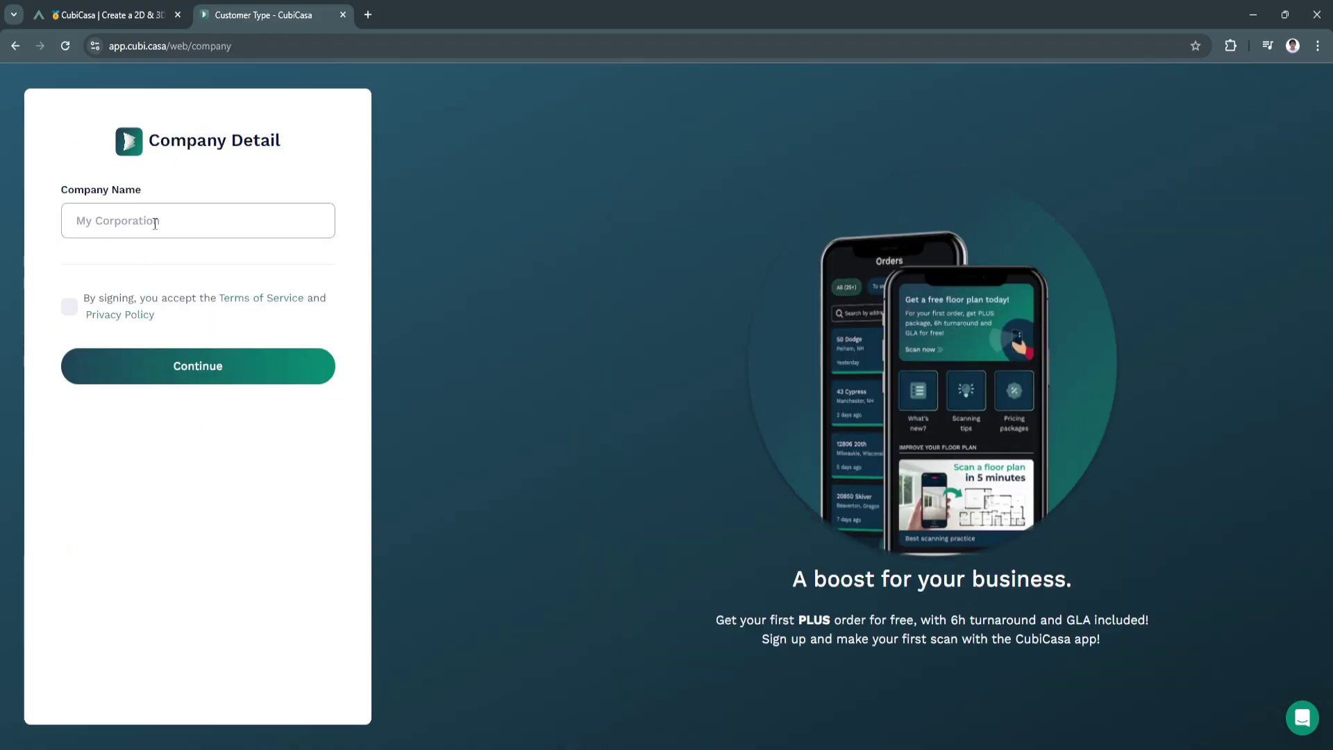
{"action": "type", "text": "Makinoy"}
{"action": "left_click", "coordinate": [73, 310]}
{"action": "left_click", "coordinate": [107, 371]}
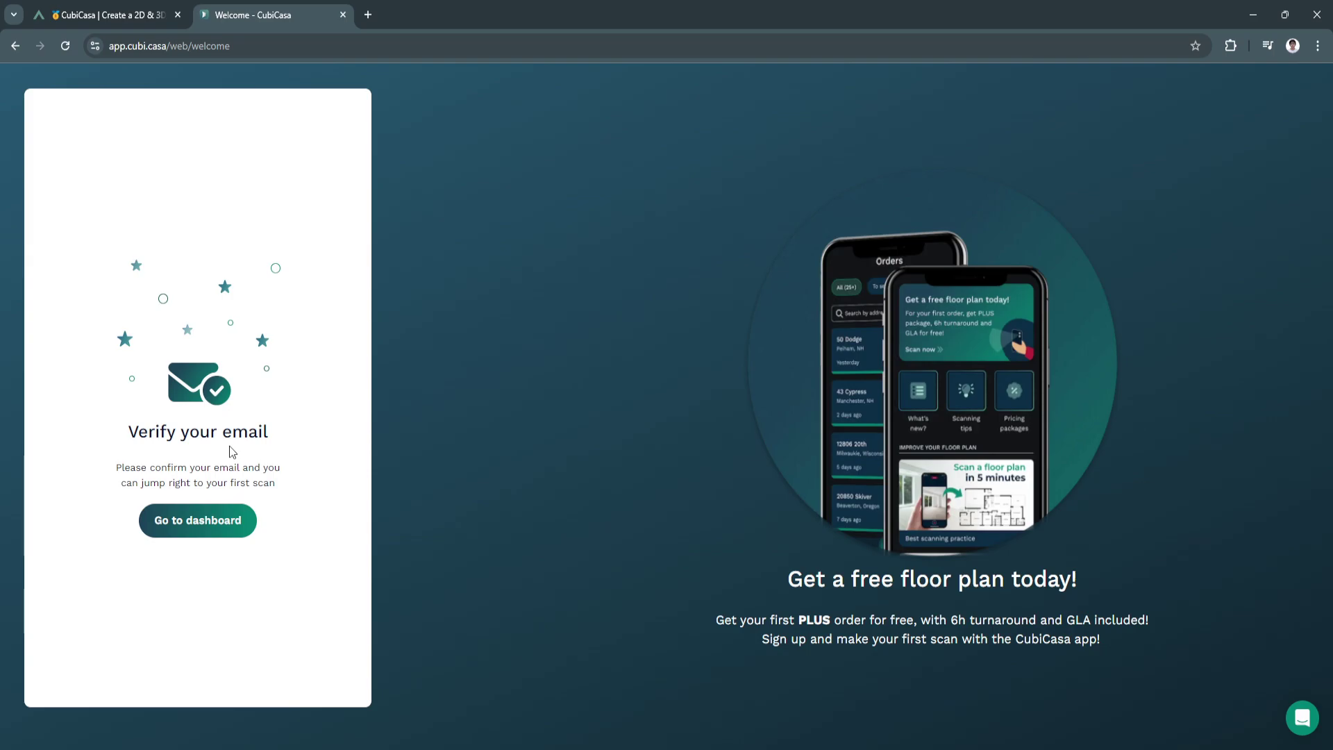
{"action": "left_click", "coordinate": [199, 521]}
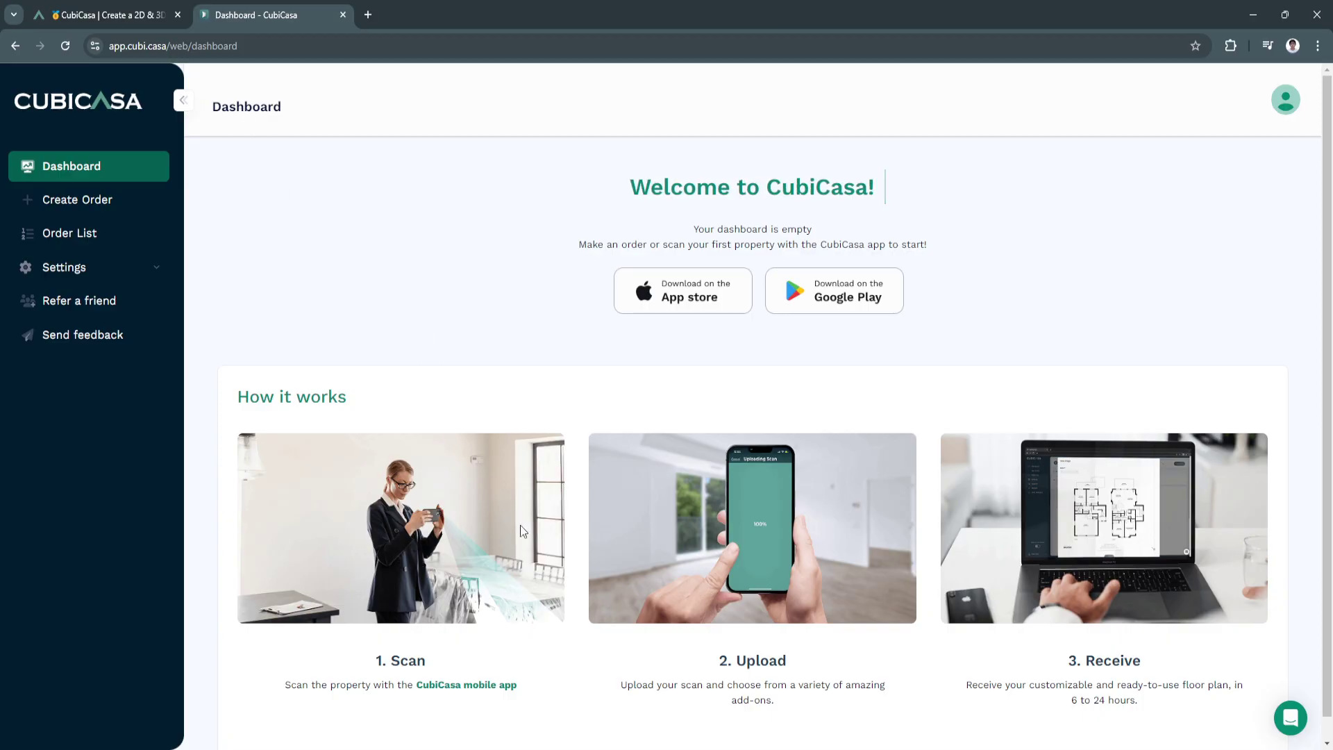
{"action": "scroll", "coordinate": [561, 515], "scroll_direction": "down", "scroll_amount": 1}
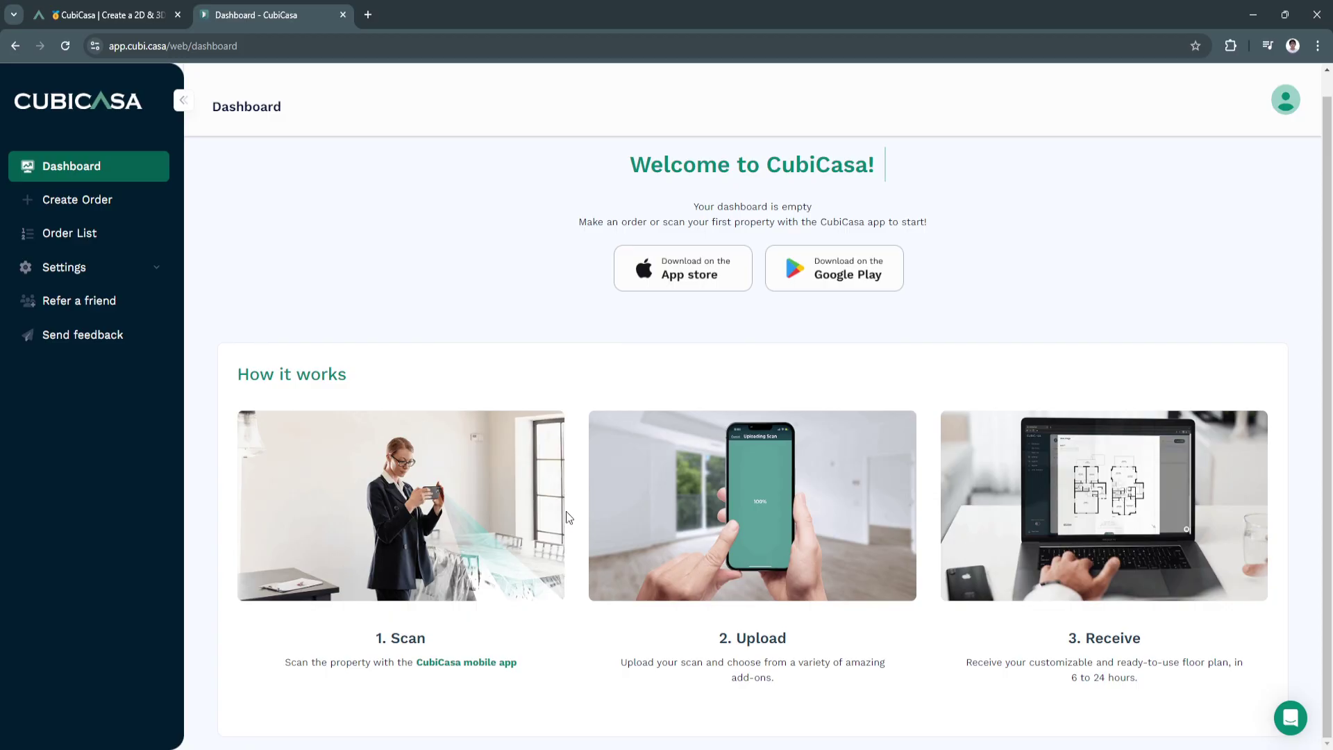
{"action": "scroll", "coordinate": [565, 511], "scroll_direction": "up", "scroll_amount": 1}
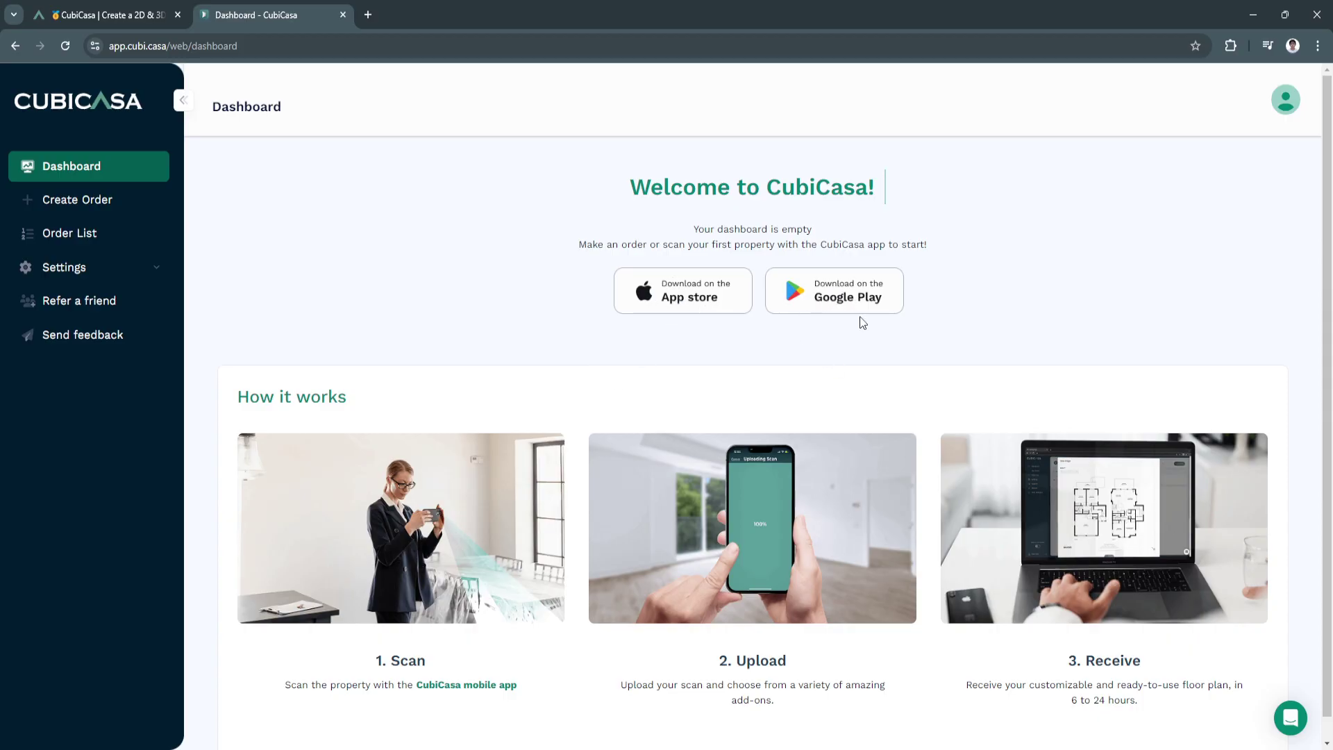
{"action": "scroll", "coordinate": [763, 458], "scroll_direction": "down", "scroll_amount": 1}
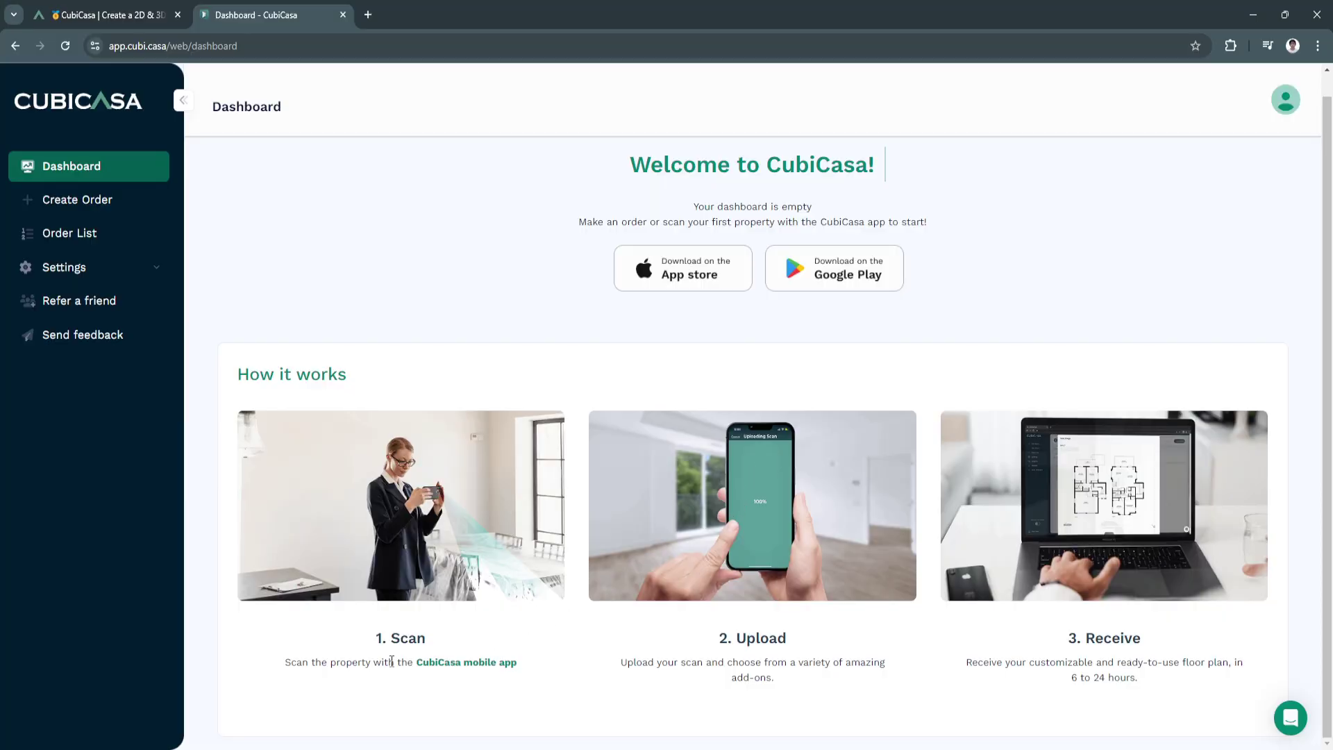
{"action": "left_click_drag", "start_coordinate": [386, 637], "coordinate": [425, 637]}
{"action": "left_click", "coordinate": [425, 637]}
{"action": "left_click_drag", "start_coordinate": [285, 663], "coordinate": [373, 663]}
{"action": "left_click", "coordinate": [556, 694]}
{"action": "left_click_drag", "start_coordinate": [714, 639], "coordinate": [812, 637]}
{"action": "left_click", "coordinate": [729, 684]}
{"action": "left_click_drag", "start_coordinate": [620, 663], "coordinate": [883, 665]}
{"action": "left_click", "coordinate": [883, 665]}
{"action": "left_click_drag", "start_coordinate": [1088, 635], "coordinate": [1145, 647]}
{"action": "left_click", "coordinate": [1144, 648]}
{"action": "left_click_drag", "start_coordinate": [967, 663], "coordinate": [1132, 662]}
Step: Start a new Create Order redraw from an Original blueprint
{"action": "left_click", "coordinate": [88, 201]}
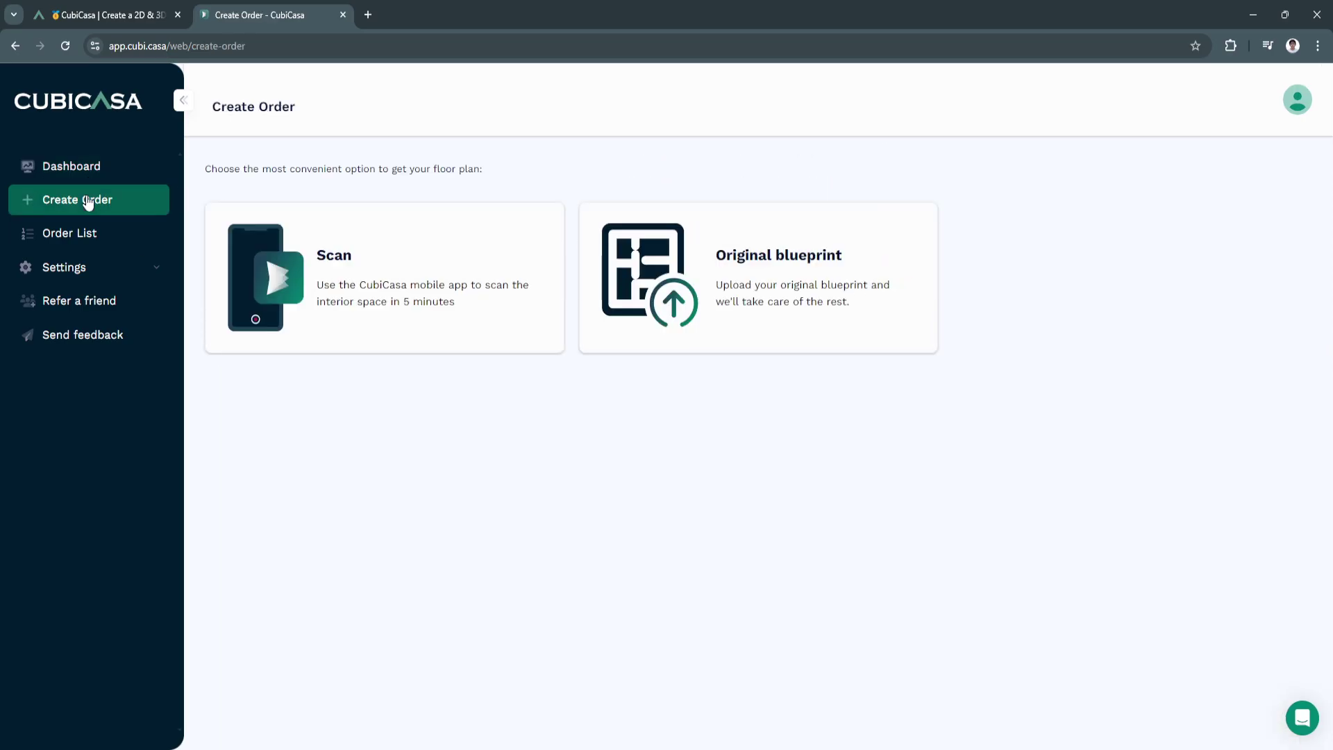
{"action": "left_click_drag", "start_coordinate": [229, 169], "coordinate": [366, 181]}
{"action": "left_click", "coordinate": [371, 182]}
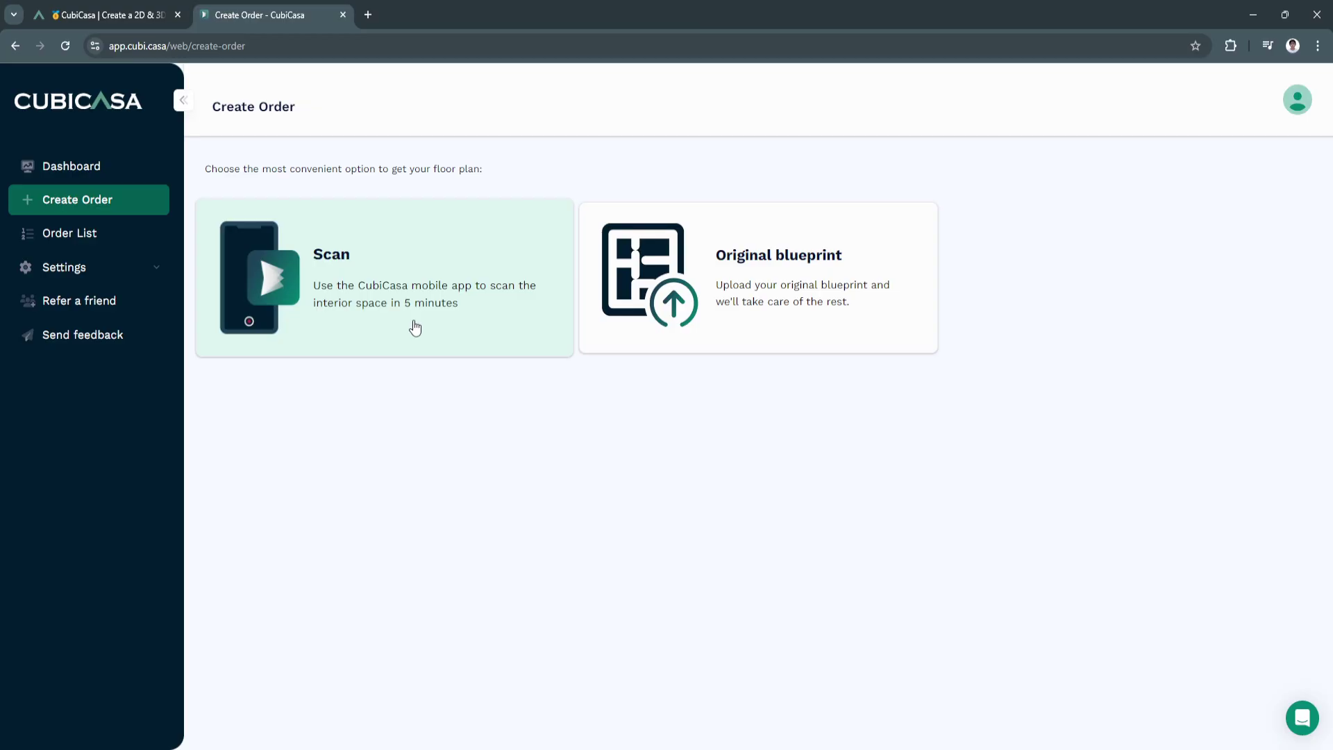
{"action": "left_click", "coordinate": [91, 166]}
{"action": "left_click", "coordinate": [132, 202]}
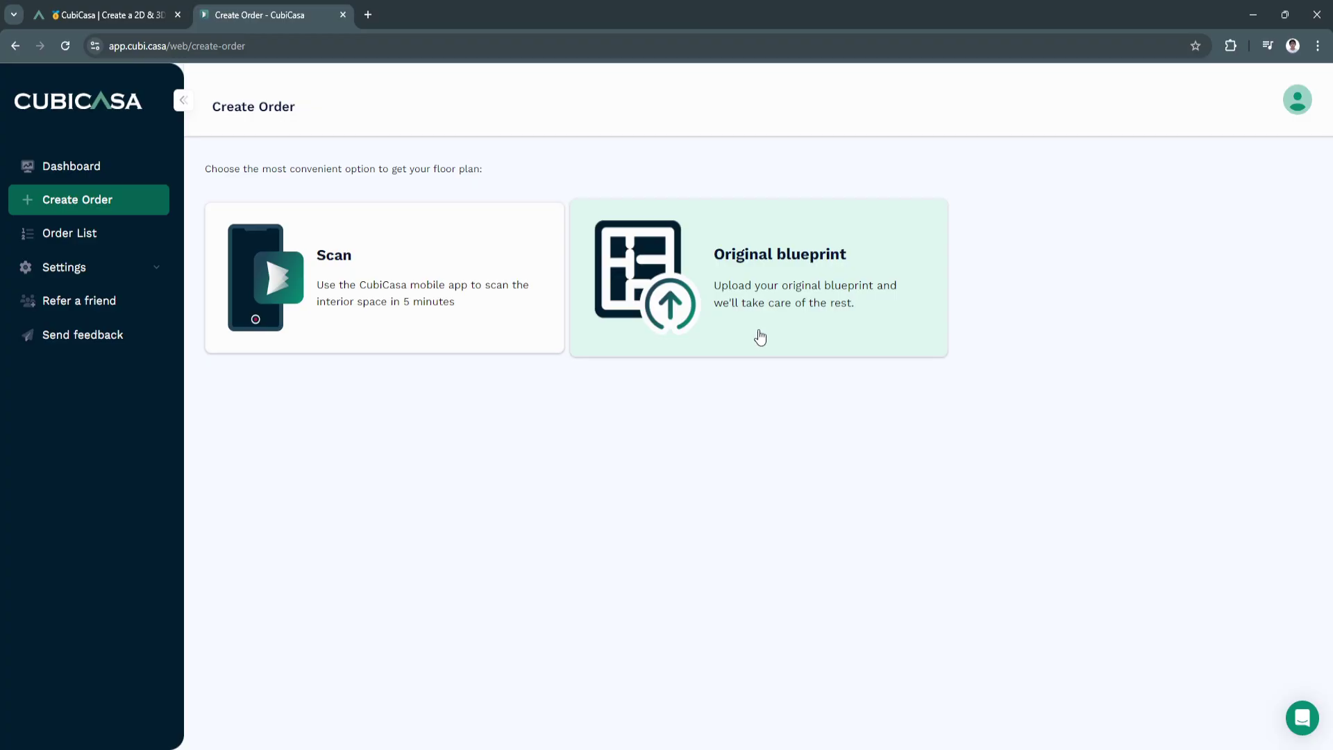
{"action": "left_click", "coordinate": [760, 339]}
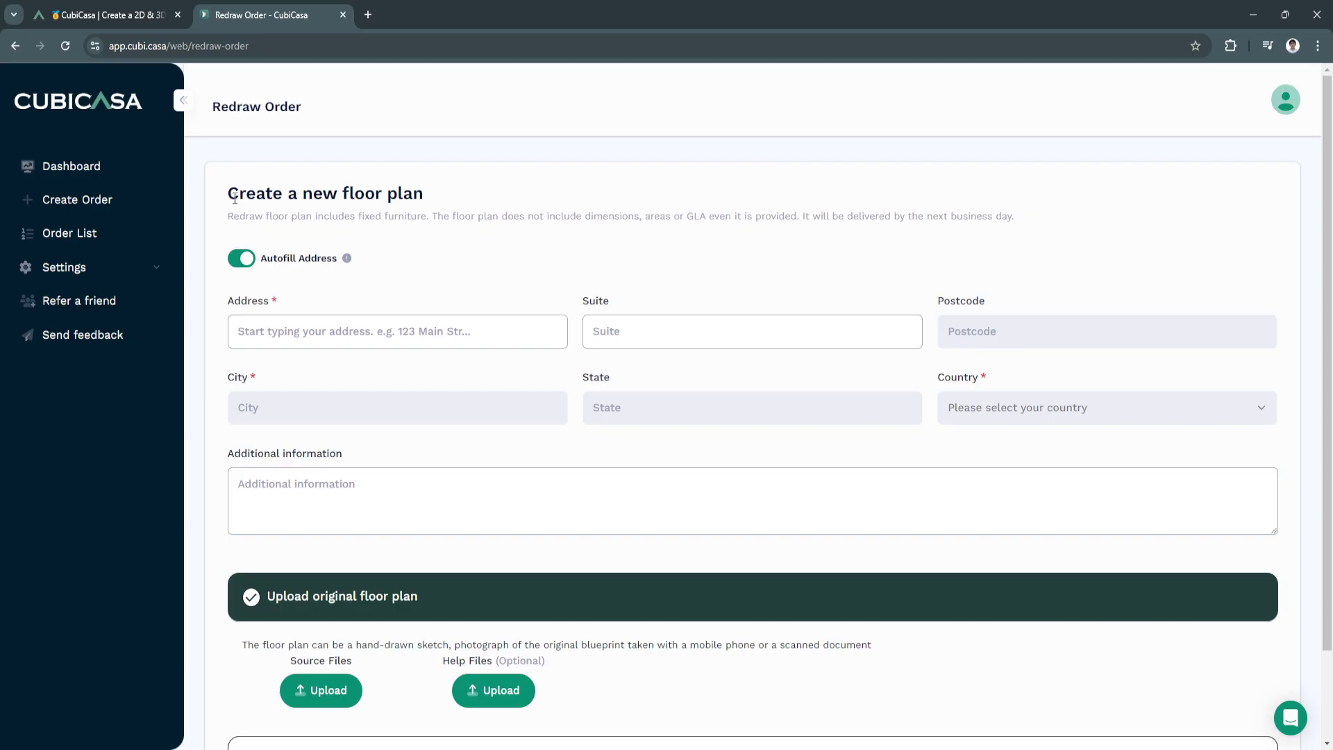
{"action": "left_click_drag", "start_coordinate": [235, 198], "coordinate": [457, 197]}
{"action": "left_click", "coordinate": [324, 213]}
{"action": "left_click_drag", "start_coordinate": [230, 218], "coordinate": [426, 229]}
{"action": "left_click", "coordinate": [442, 230]}
{"action": "mouse_move", "coordinate": [349, 263]}
{"action": "scroll", "coordinate": [972, 407], "scroll_direction": "down", "scroll_amount": 2}
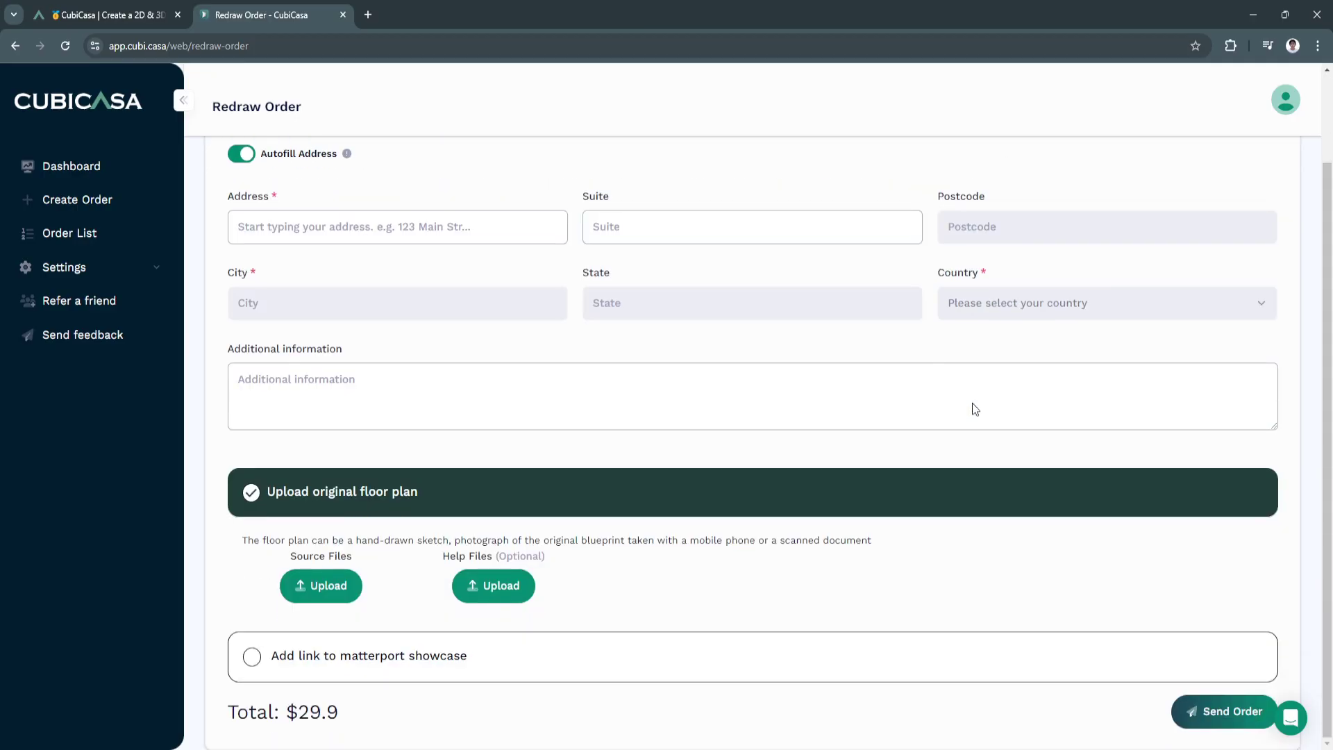
{"action": "left_click_drag", "start_coordinate": [225, 358], "coordinate": [344, 357]}
{"action": "left_click", "coordinate": [374, 379]}
{"action": "left_click_drag", "start_coordinate": [340, 714], "coordinate": [289, 712]}
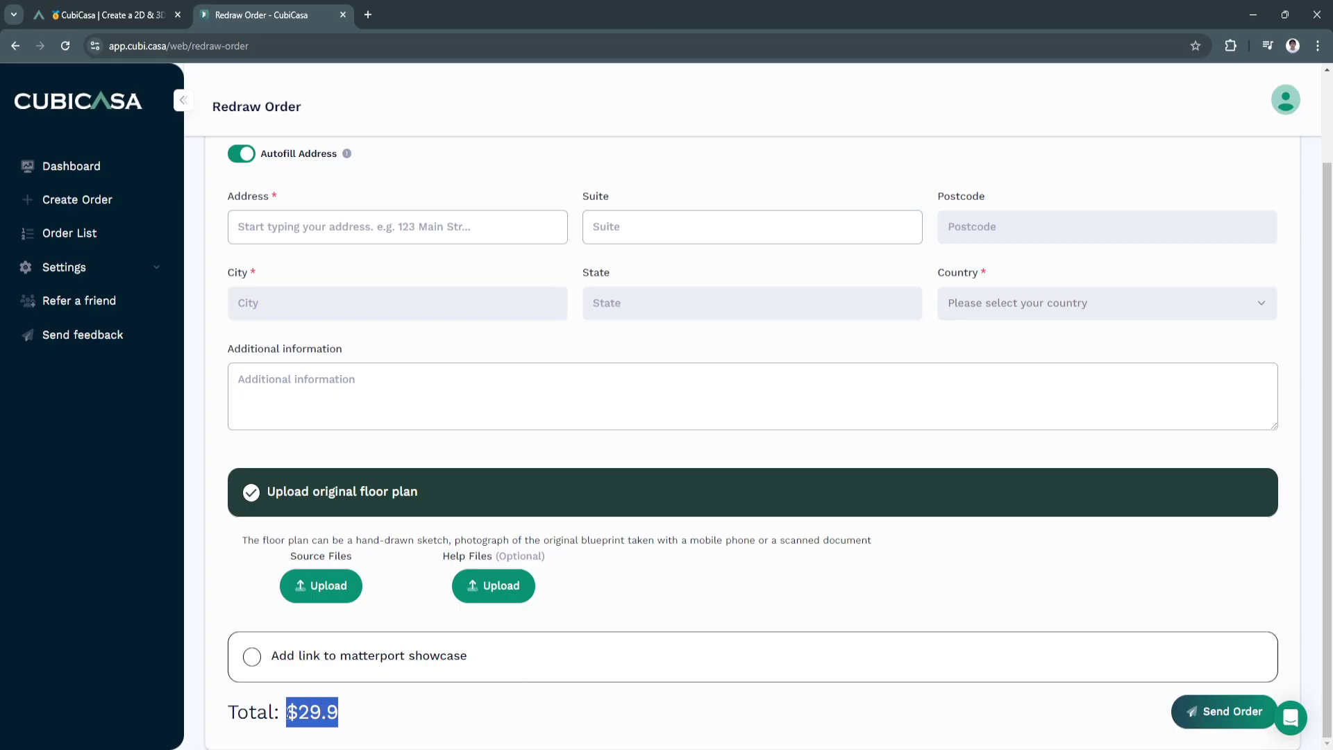
{"action": "left_click", "coordinate": [290, 715]}
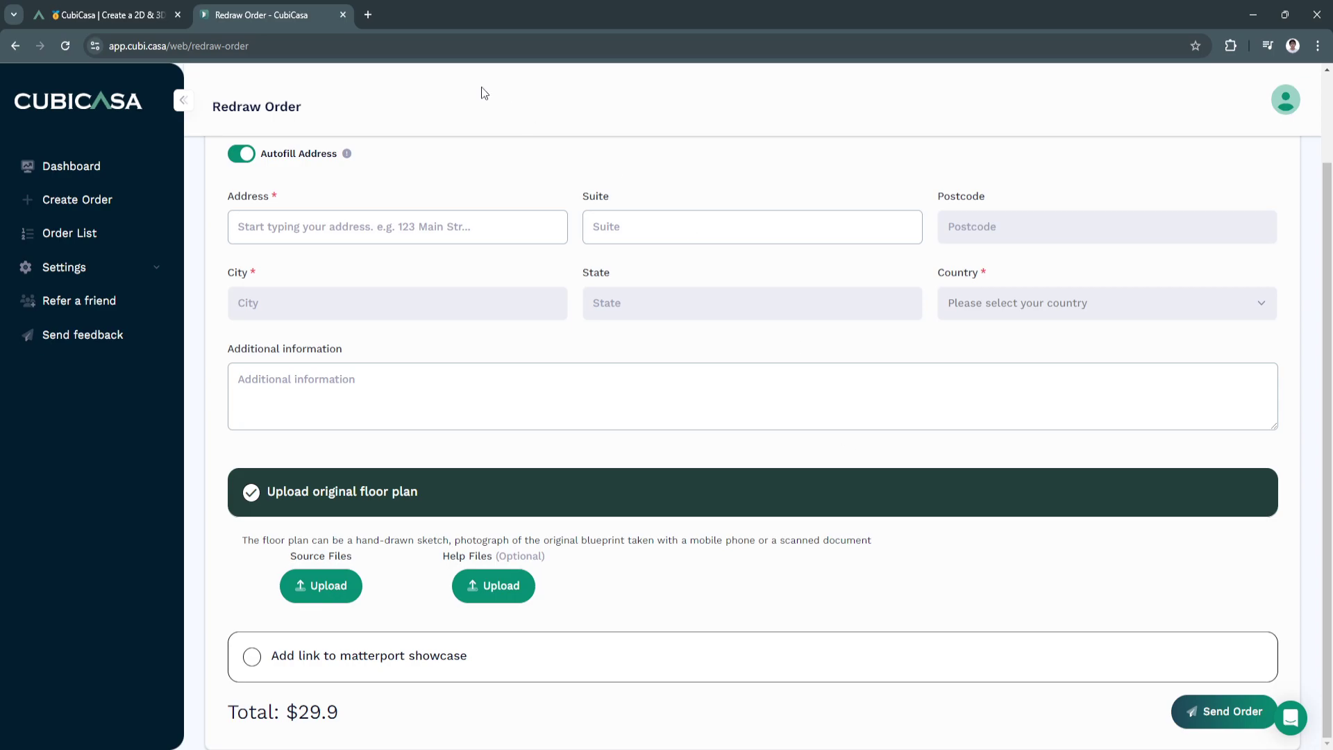
Step: Show the Order List, which finds no orders, and focus the Search Order box
{"action": "left_click", "coordinate": [70, 227]}
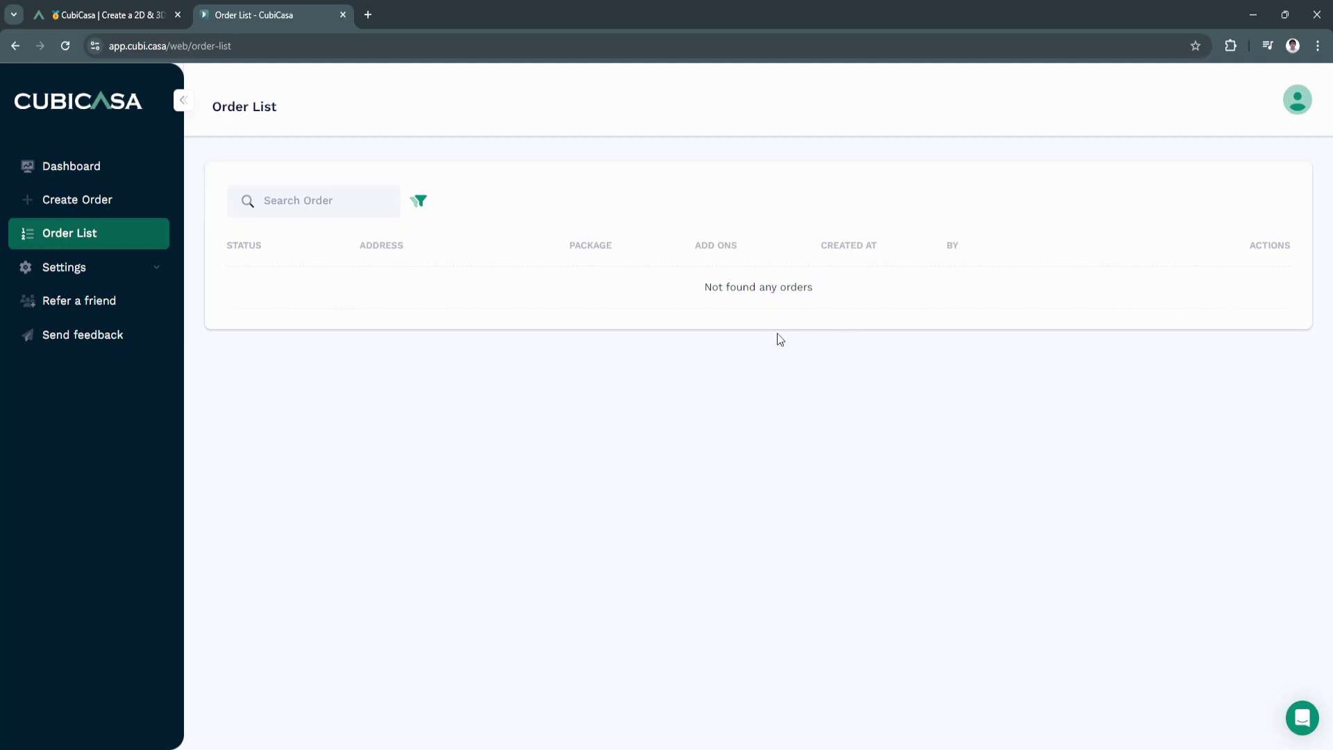
{"action": "left_click", "coordinate": [119, 210]}
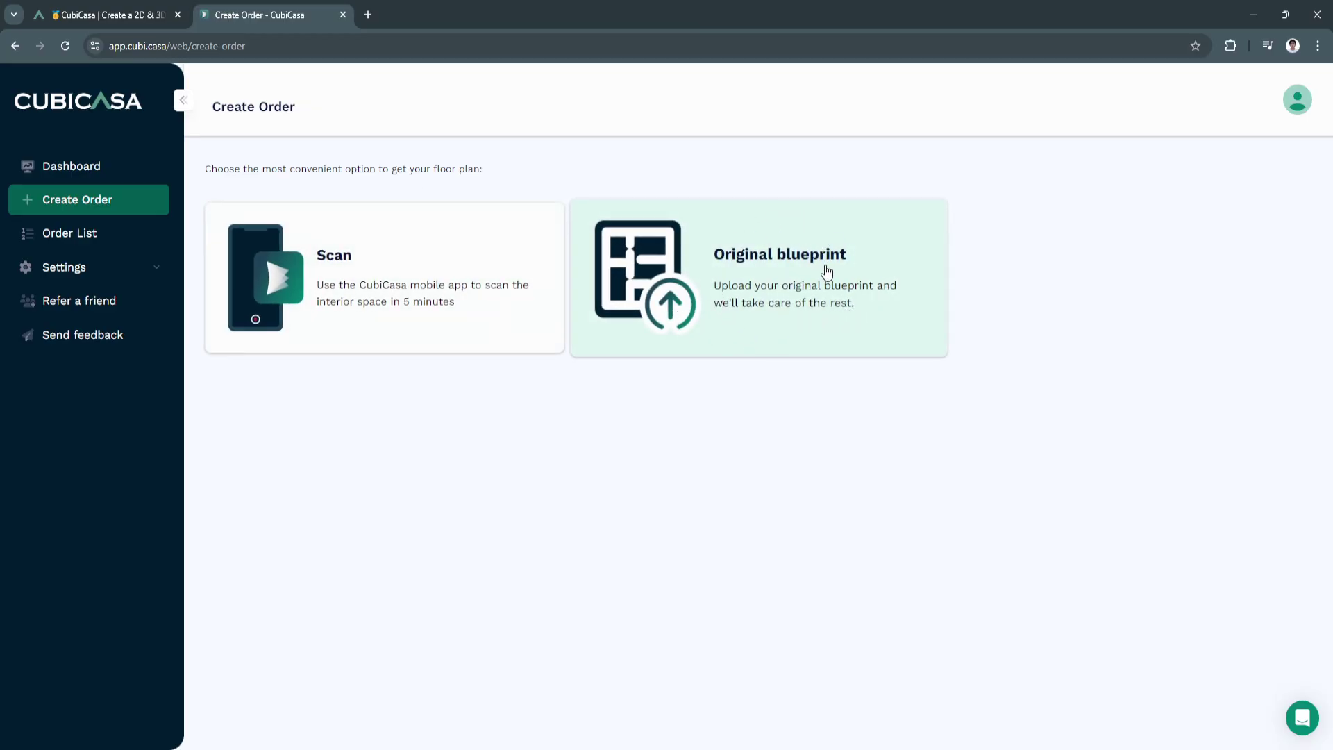
{"action": "left_click", "coordinate": [62, 237]}
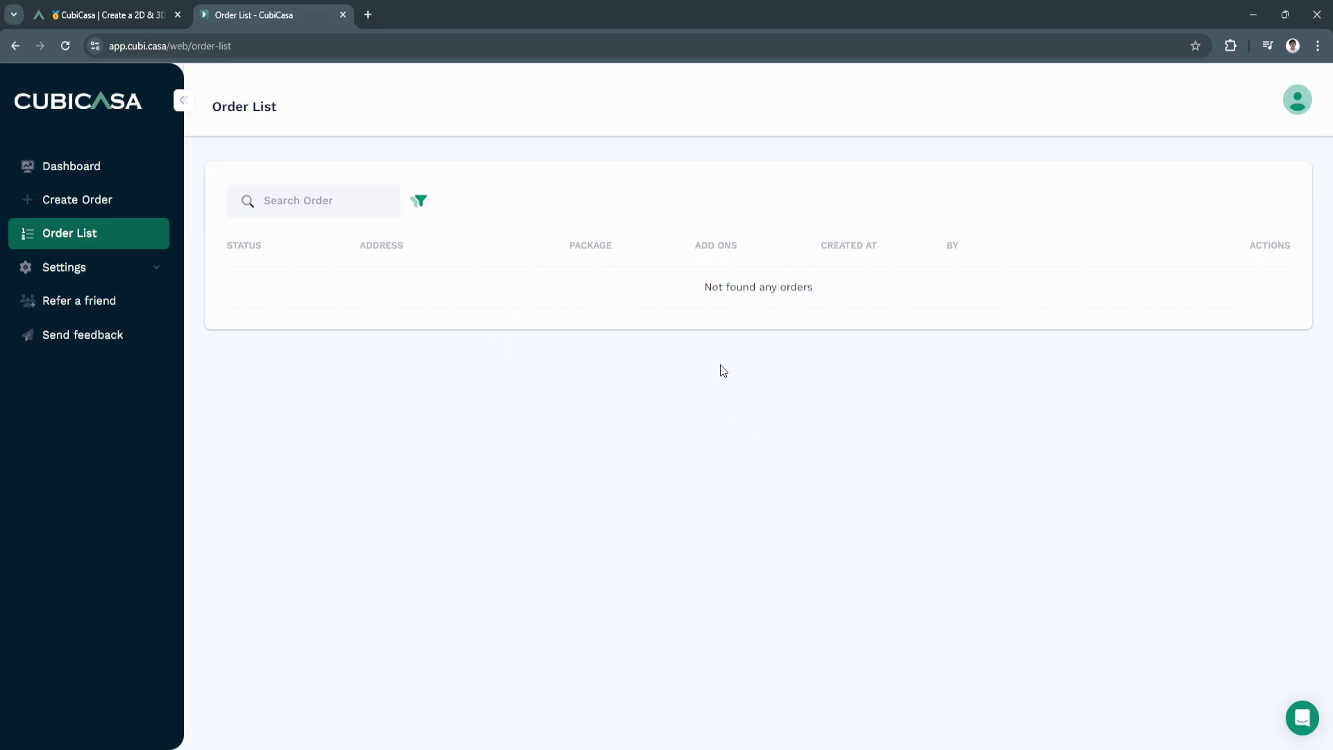
{"action": "left_click", "coordinate": [330, 211]}
Step: Filter orders to Personal, then show the Makinoy company information settings
{"action": "left_click", "coordinate": [417, 208]}
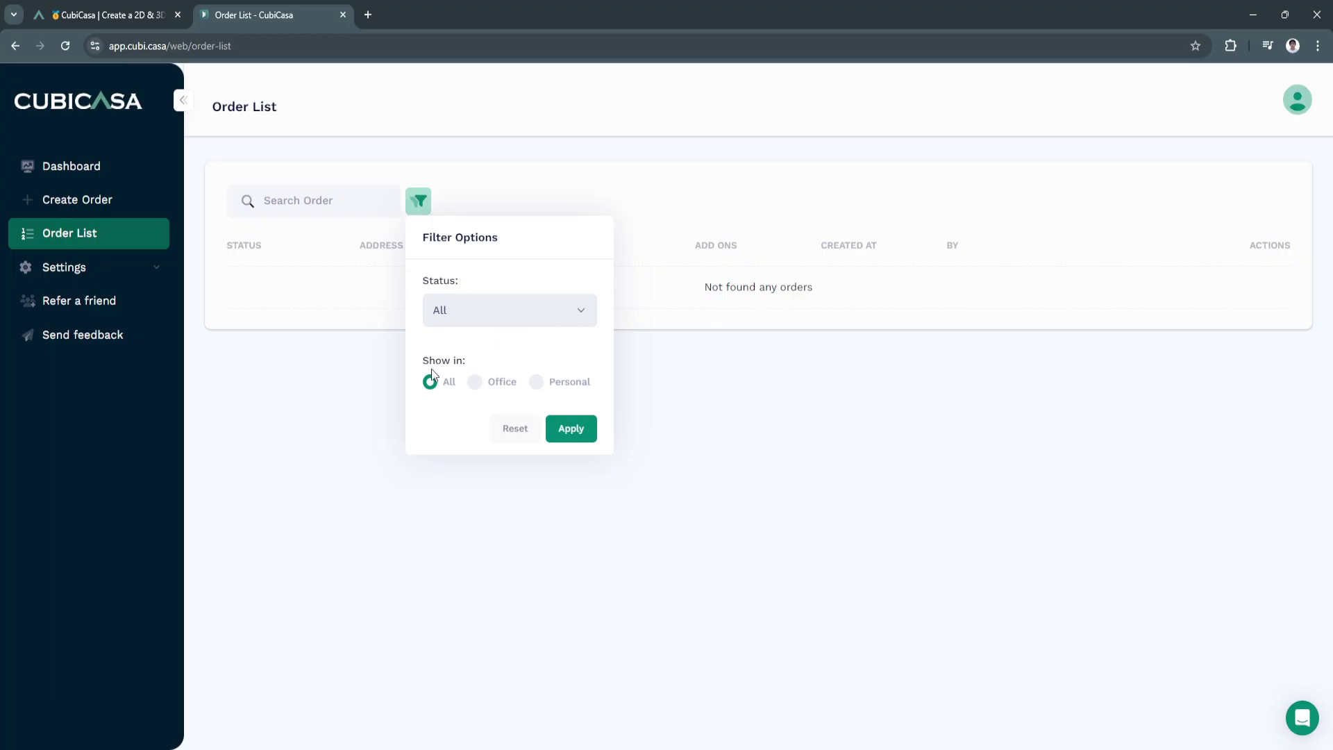
{"action": "left_click", "coordinate": [475, 381]}
{"action": "left_click", "coordinate": [538, 383]}
{"action": "left_click", "coordinate": [572, 428]}
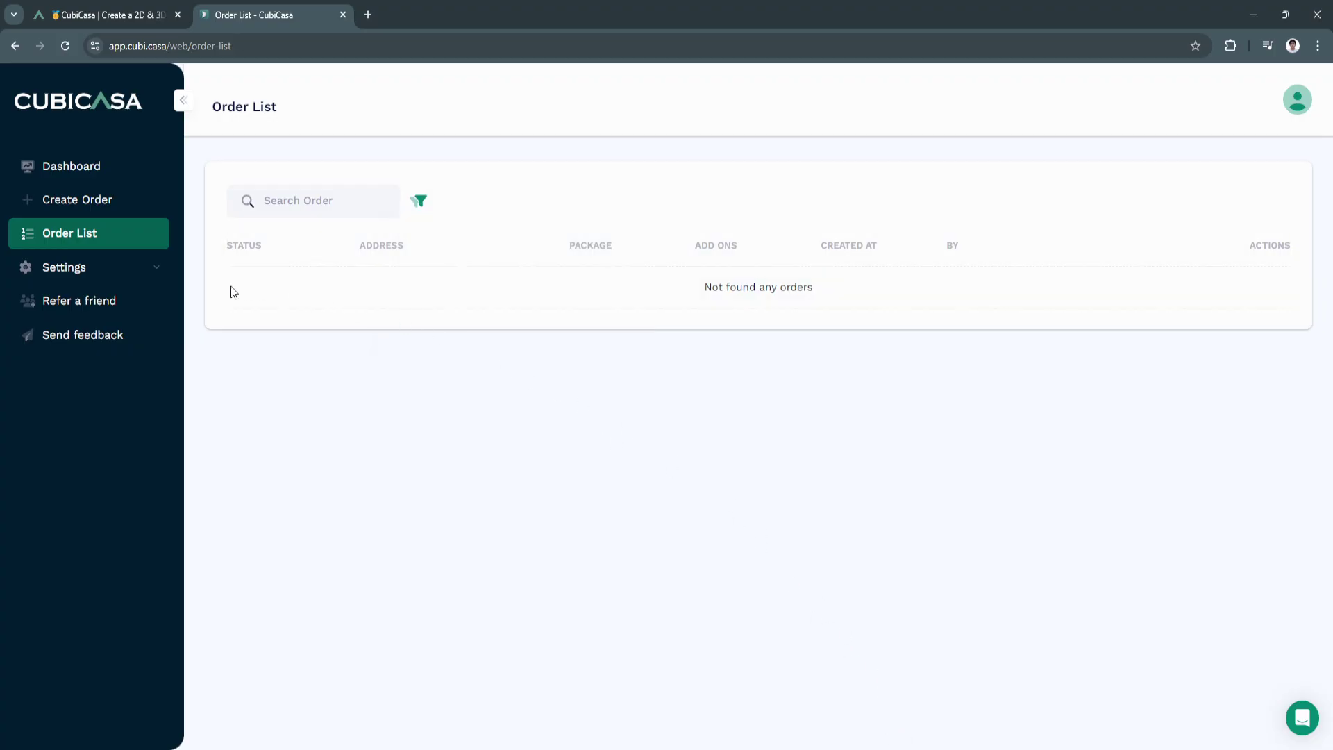
{"action": "left_click", "coordinate": [143, 277]}
{"action": "left_click", "coordinate": [117, 300]}
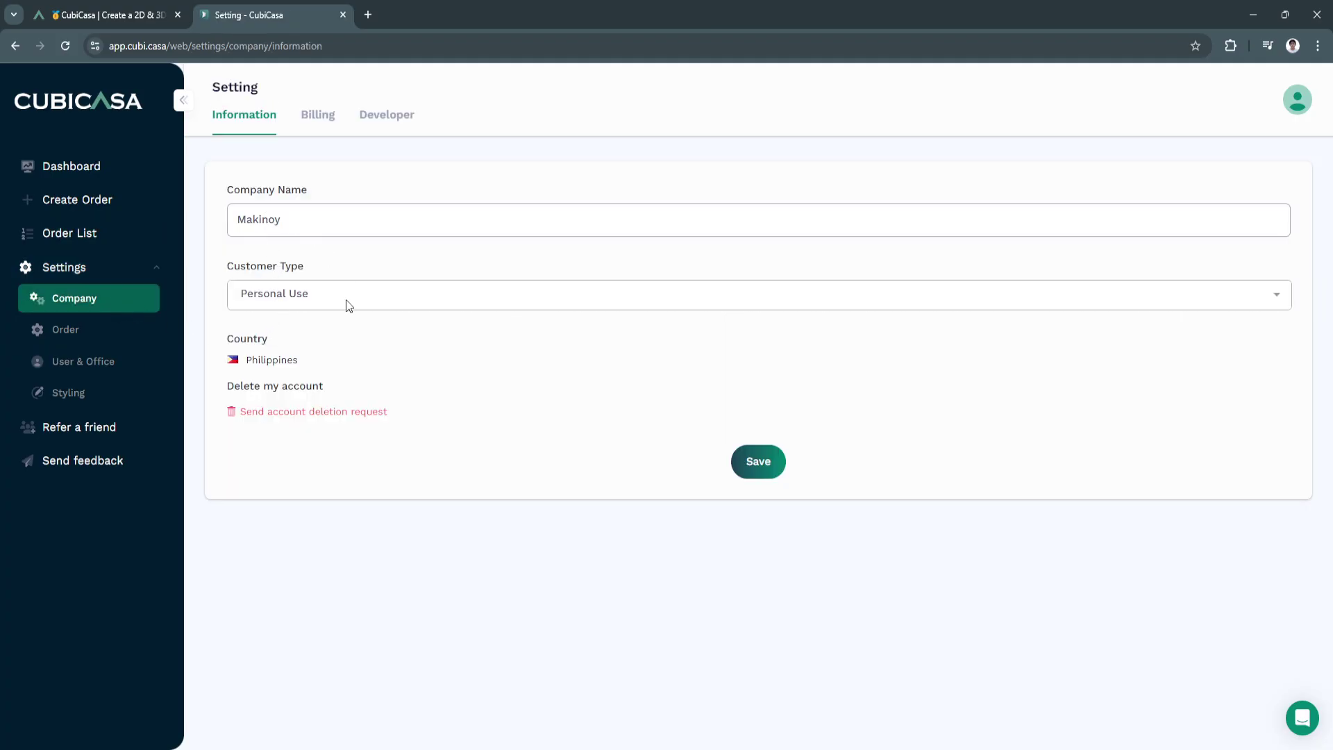
Step: Review the Billing tab: $0 monthly bill, trial plan, payment method and empty history
{"action": "left_click", "coordinate": [316, 134]}
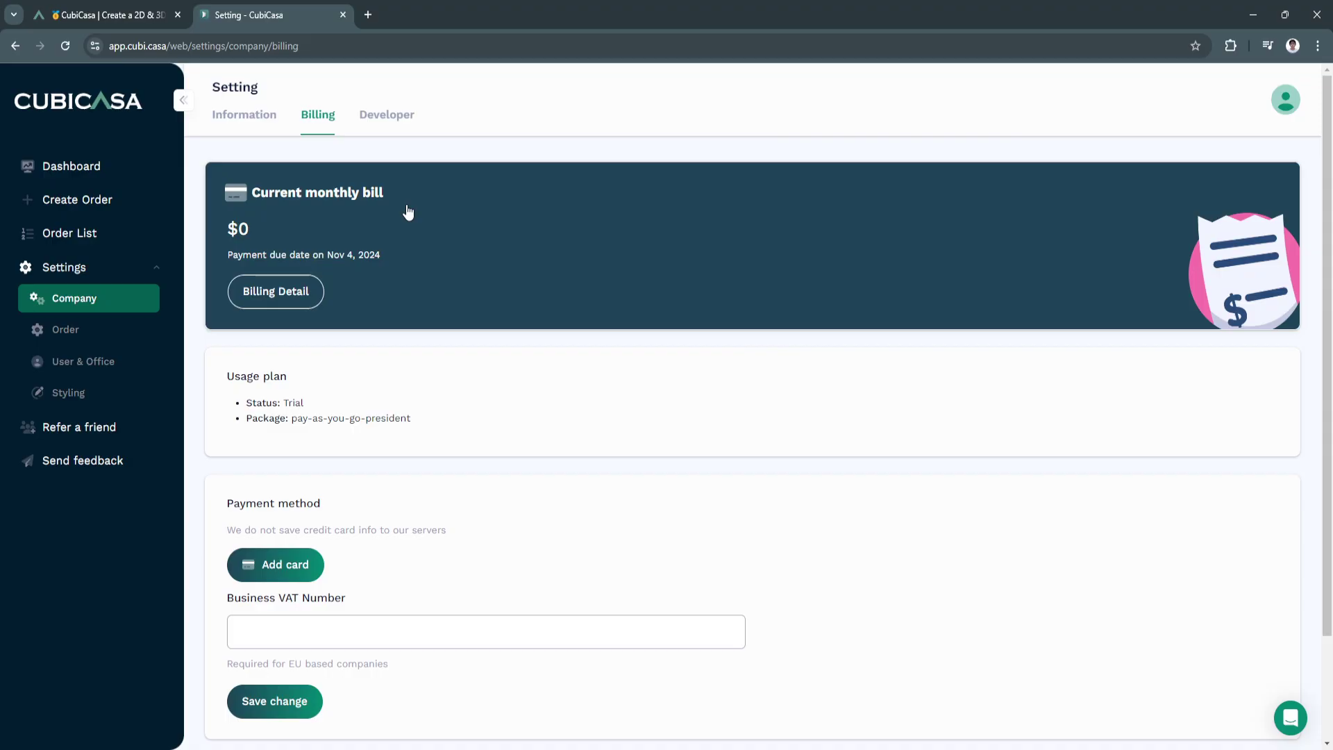
{"action": "scroll", "coordinate": [457, 370], "scroll_direction": "down", "scroll_amount": 2}
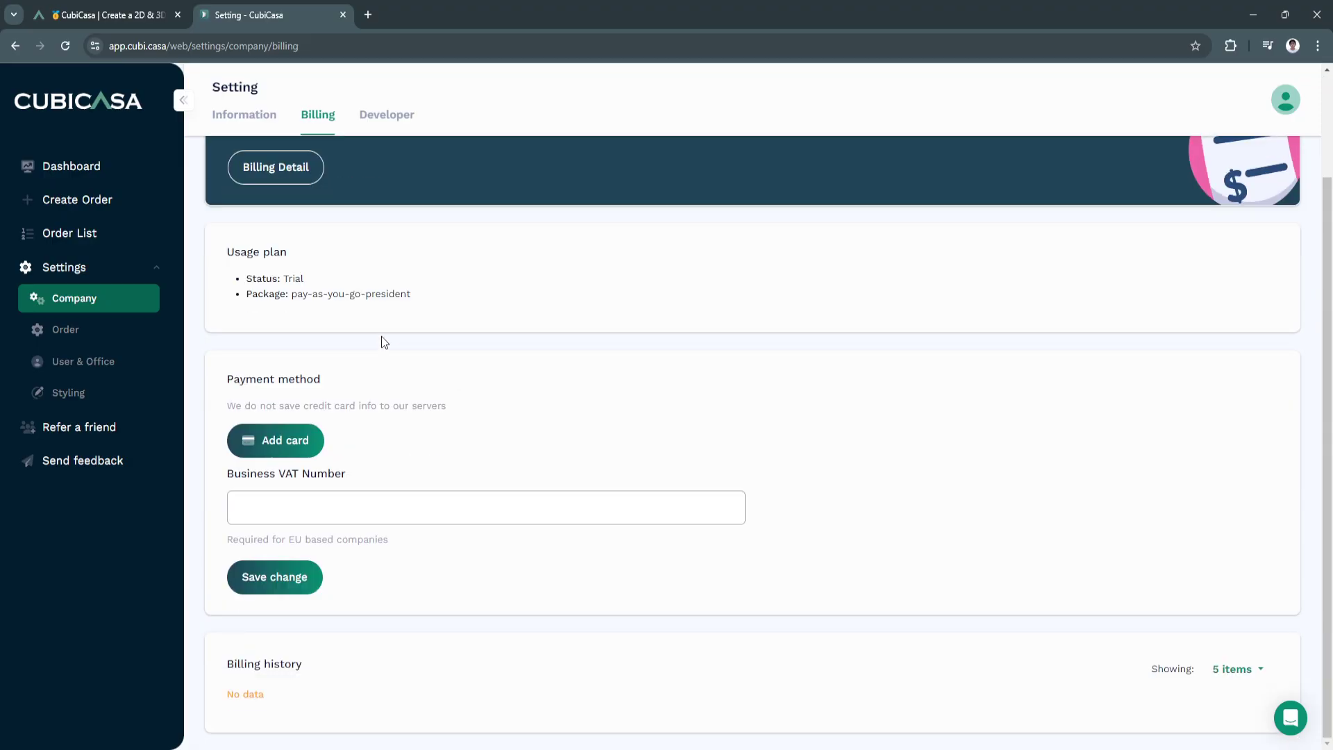
{"action": "left_click_drag", "start_coordinate": [230, 252], "coordinate": [297, 261]}
{"action": "left_click", "coordinate": [414, 292]}
{"action": "left_click_drag", "start_coordinate": [225, 386], "coordinate": [336, 377]}
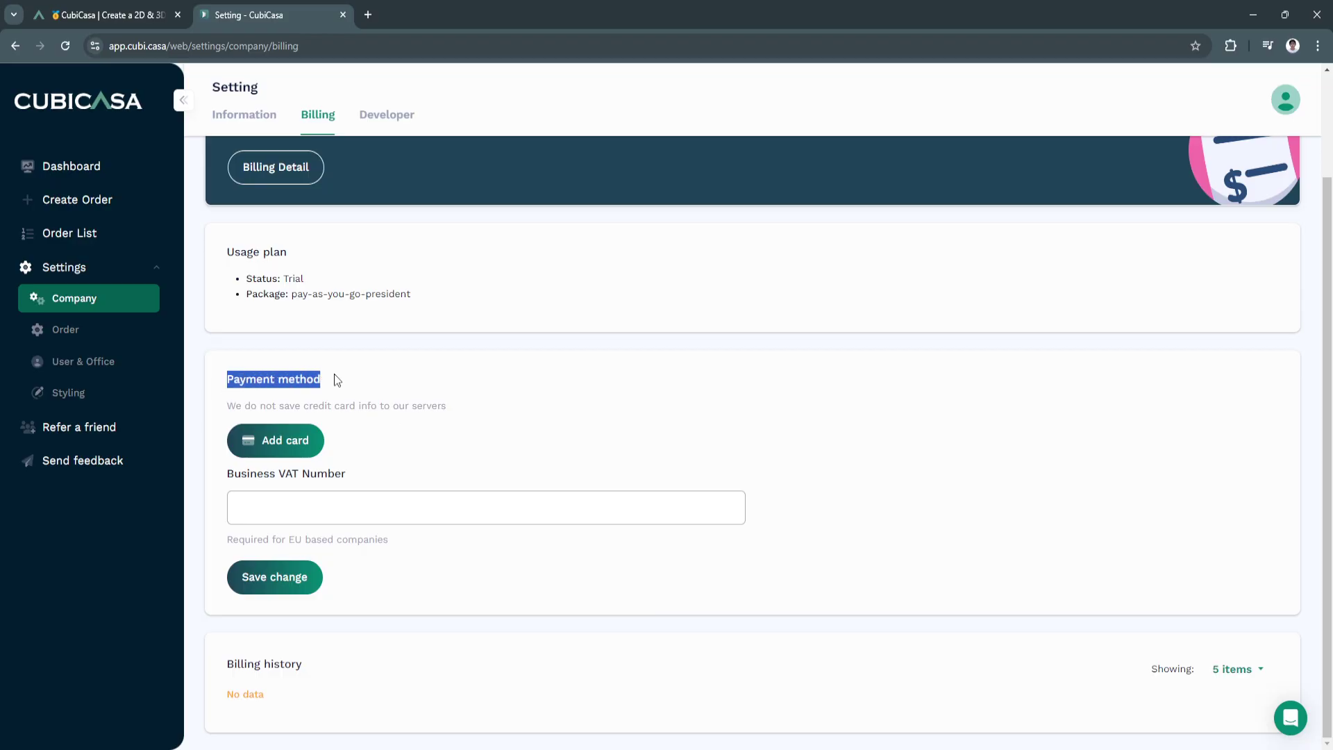
{"action": "left_click", "coordinate": [337, 380]}
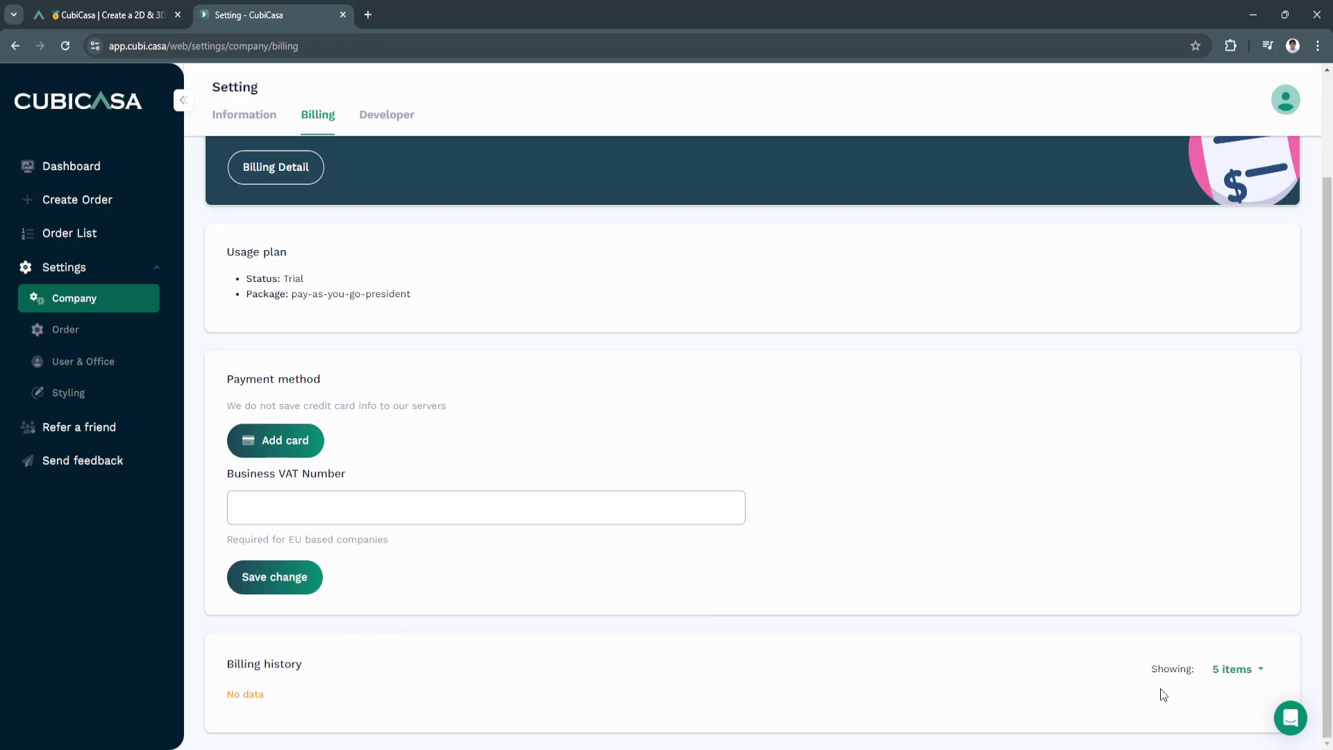
{"action": "left_click", "coordinate": [1257, 672]}
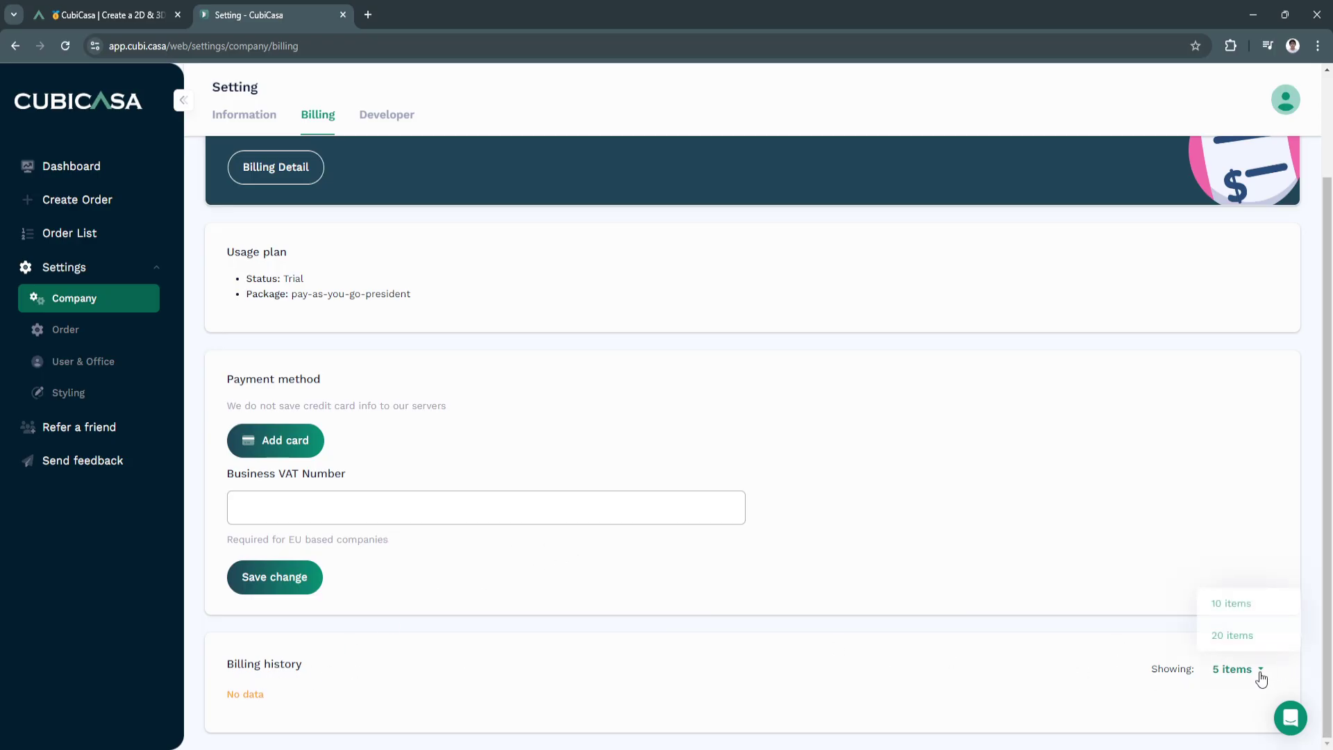
{"action": "scroll", "coordinate": [623, 482], "scroll_direction": "up", "scroll_amount": 2}
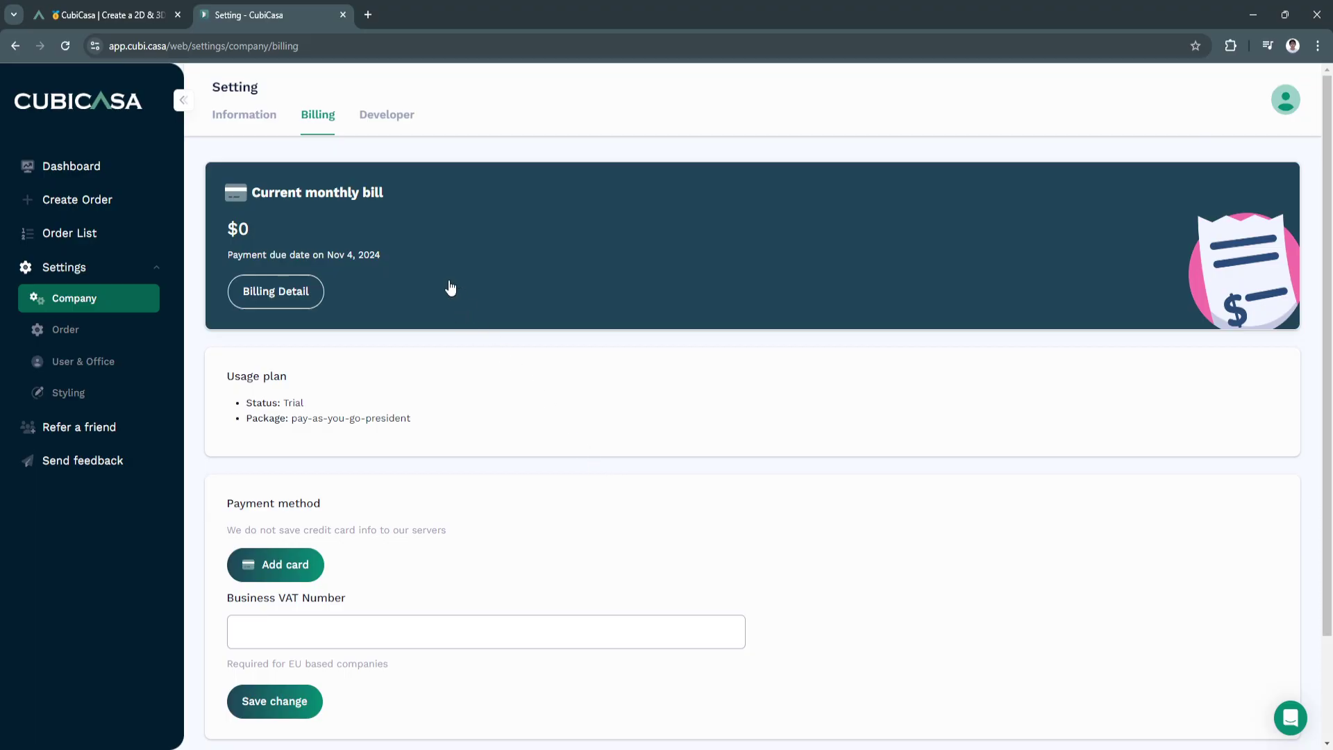
Step: Show the Developer tab's Get API Key card for Integrate and Exporter APIs
{"action": "left_click", "coordinate": [382, 134]}
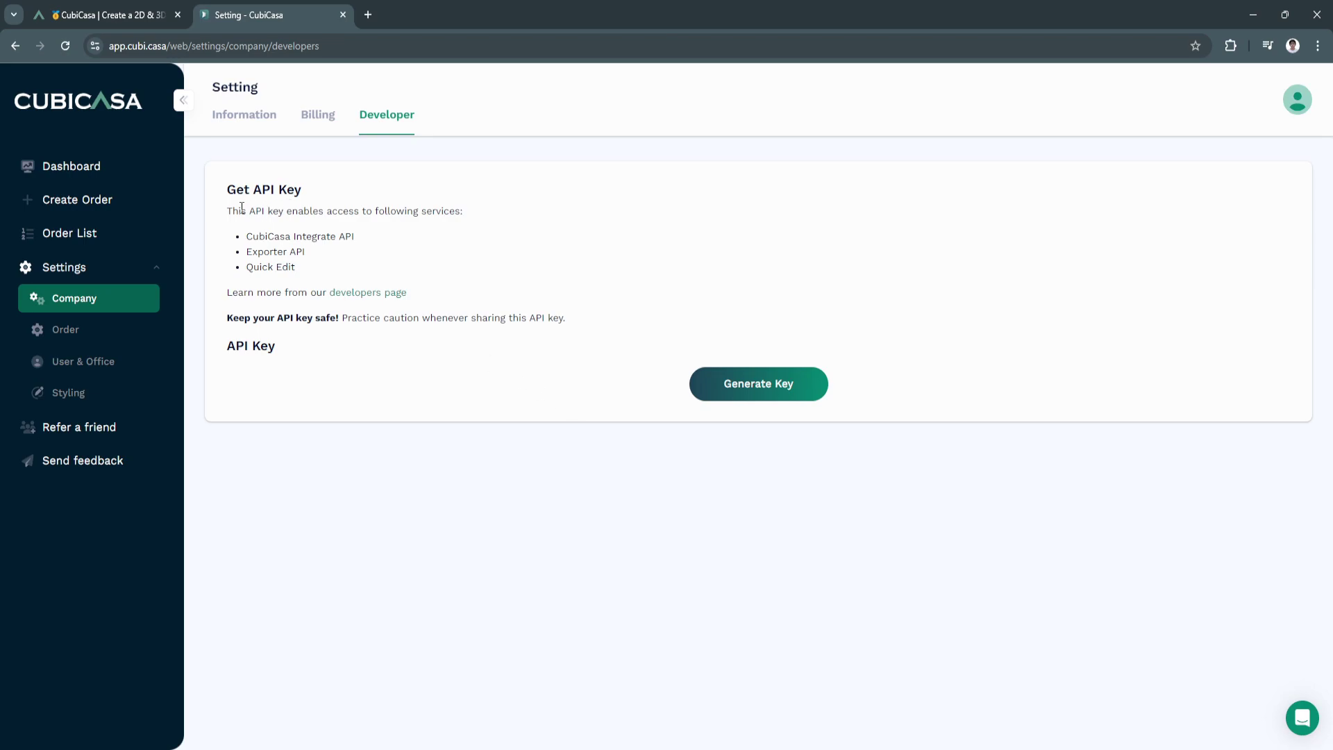
{"action": "left_click_drag", "start_coordinate": [232, 215], "coordinate": [294, 211]}
{"action": "left_click", "coordinate": [298, 211]}
Step: Browse the Order options tables, then show the Order configurations tab
{"action": "left_click", "coordinate": [117, 329]}
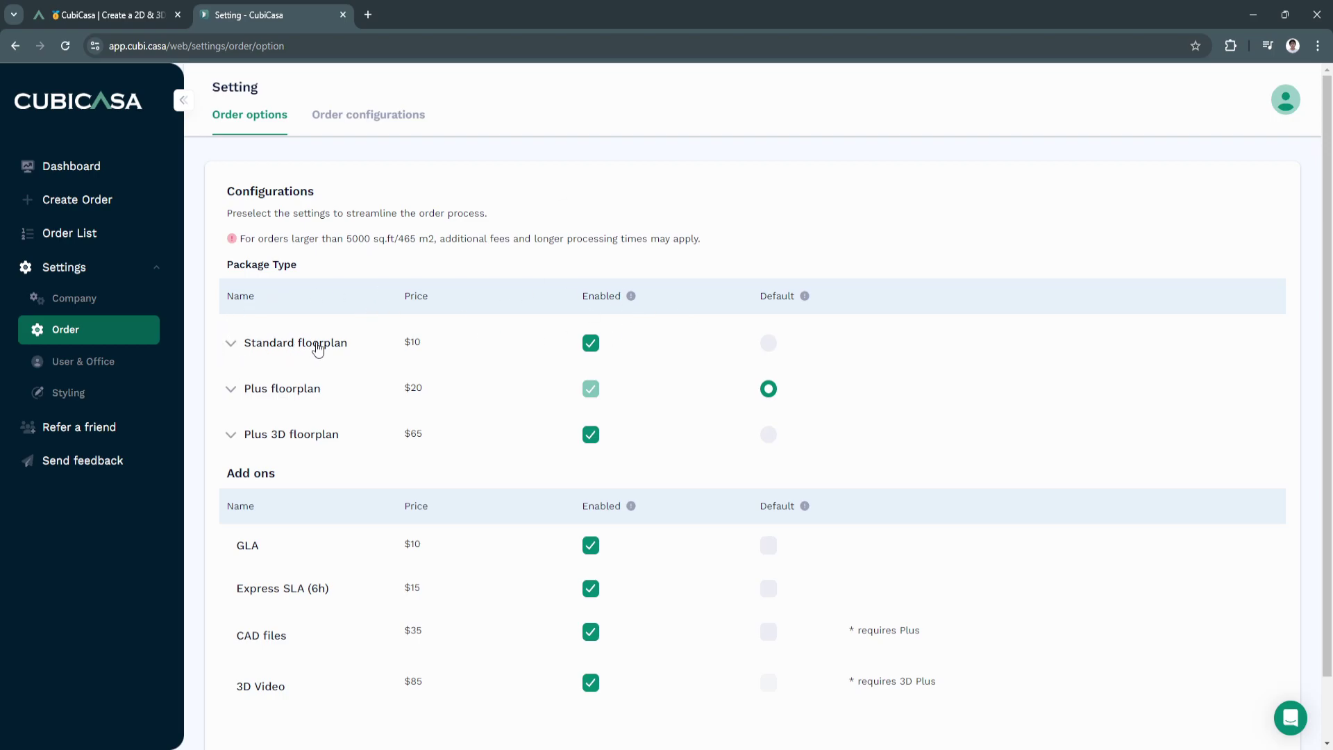
{"action": "scroll", "coordinate": [312, 348], "scroll_direction": "down", "scroll_amount": 1}
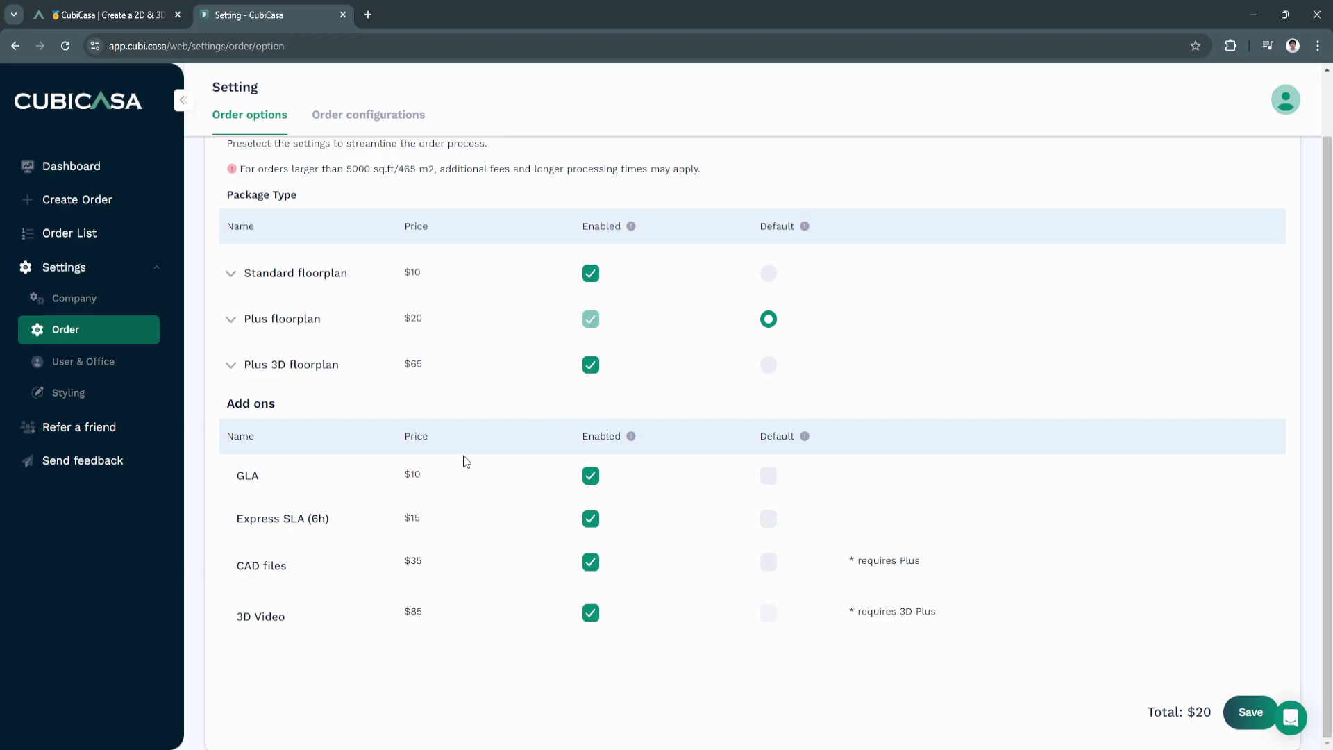
{"action": "scroll", "coordinate": [465, 462], "scroll_direction": "up", "scroll_amount": 1}
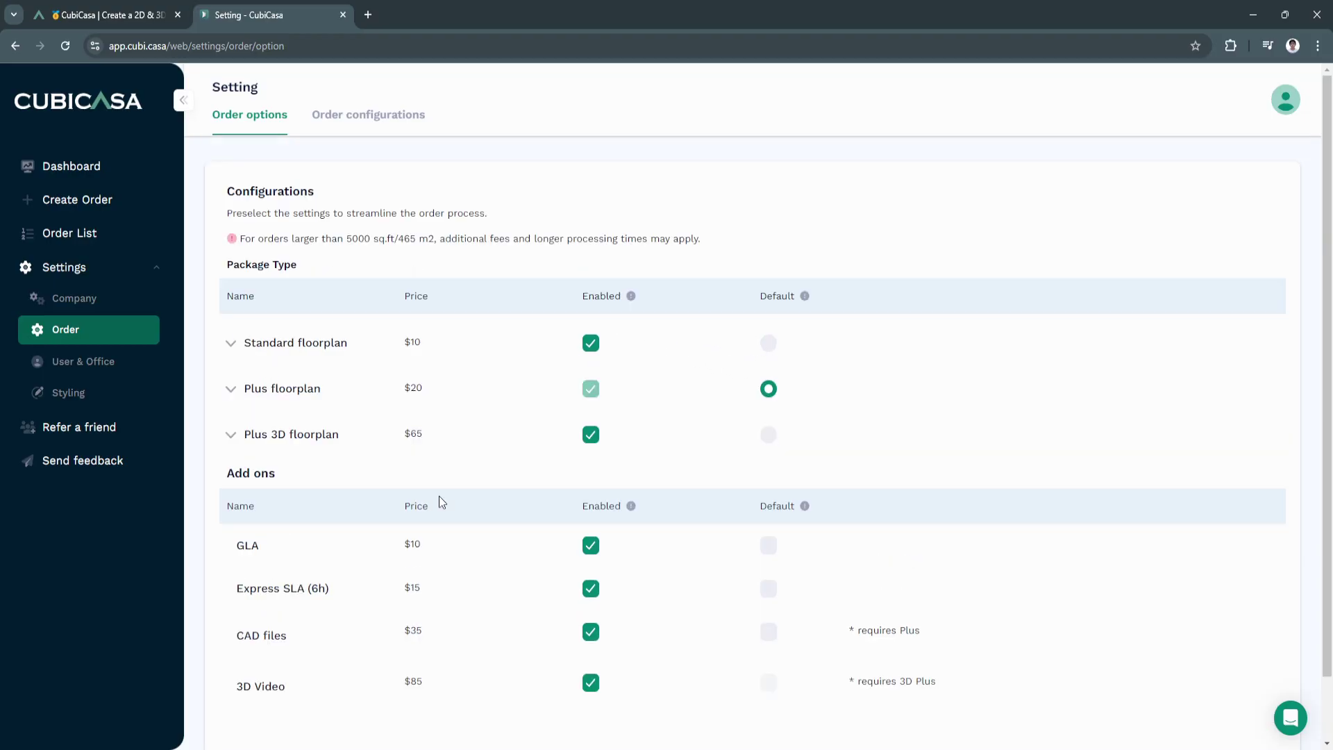
{"action": "left_click", "coordinate": [343, 132]}
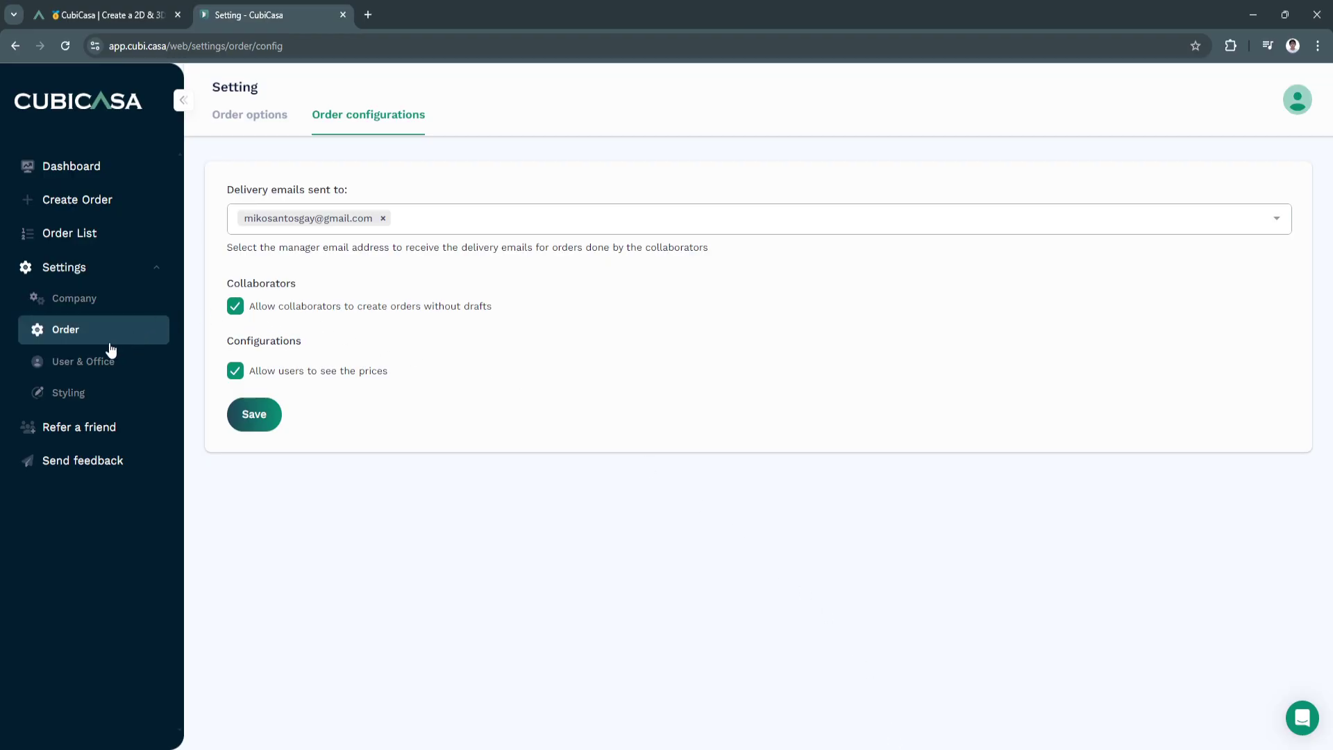
Step: View the offices under User & Office, dismissing the Add office dialog unsaved
{"action": "left_click", "coordinate": [96, 362]}
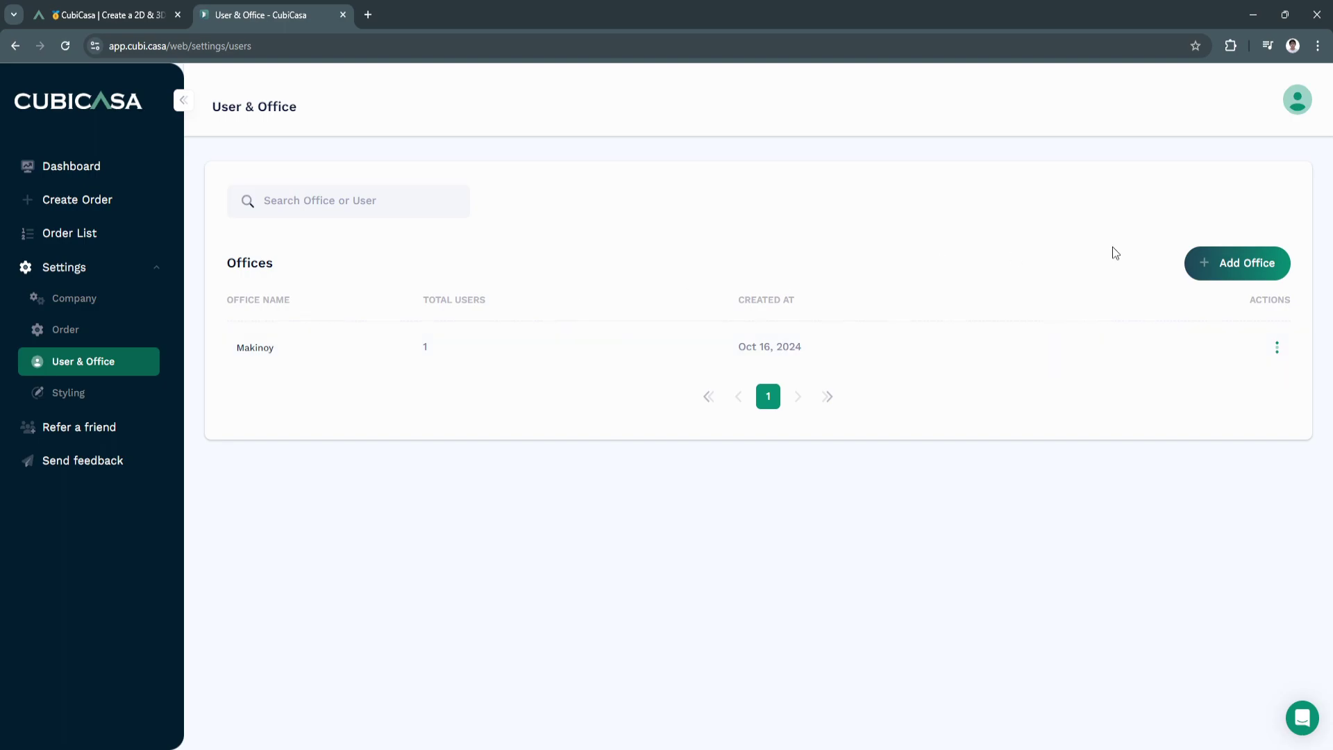
{"action": "left_click", "coordinate": [1256, 271]}
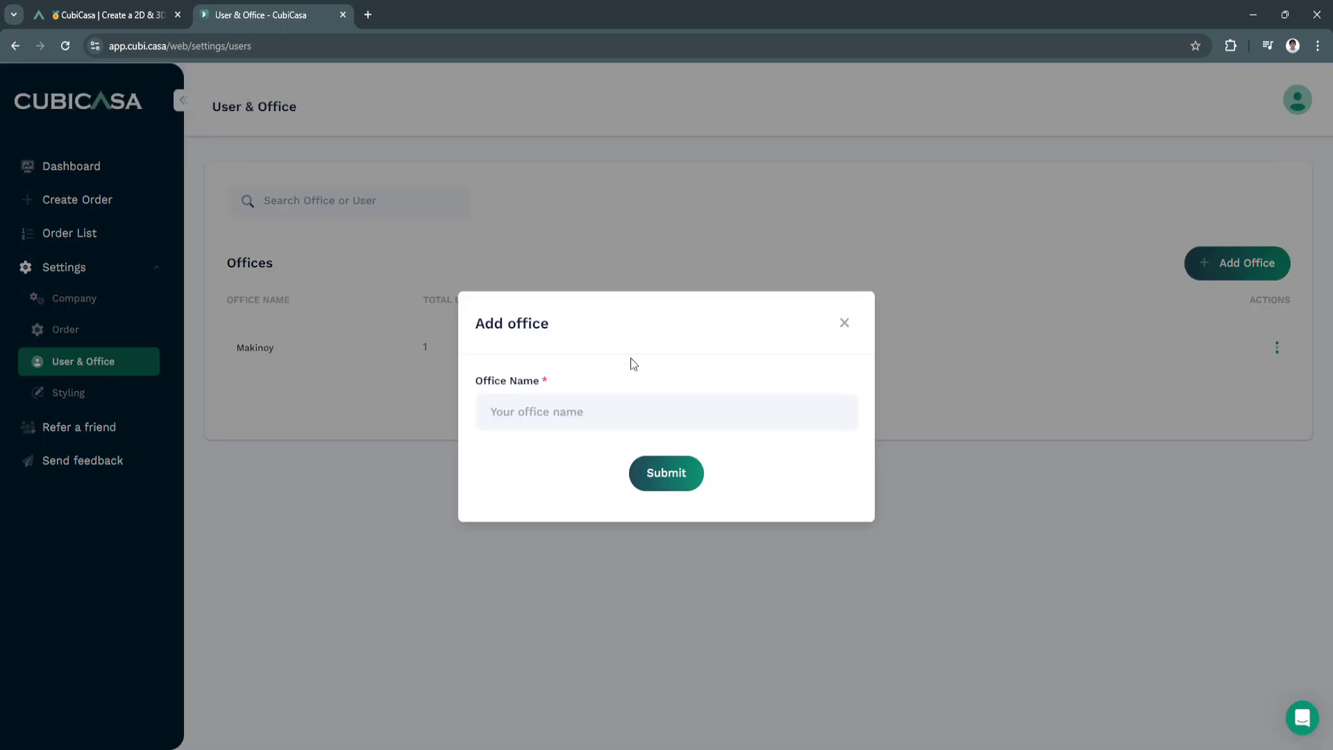
{"action": "left_click", "coordinate": [845, 323]}
Step: Set Simple blueprint as the default style on the Styling page
{"action": "left_click", "coordinate": [74, 393]}
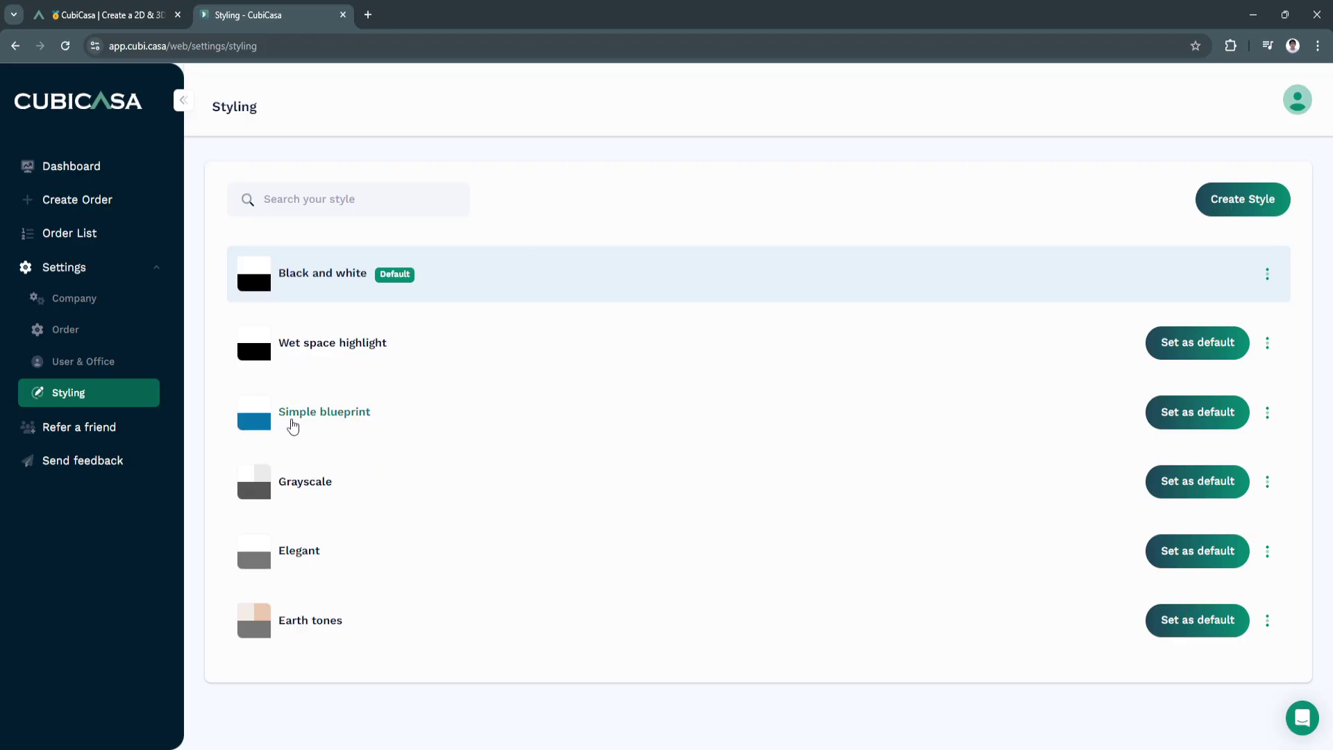
{"action": "left_click", "coordinate": [1165, 411]}
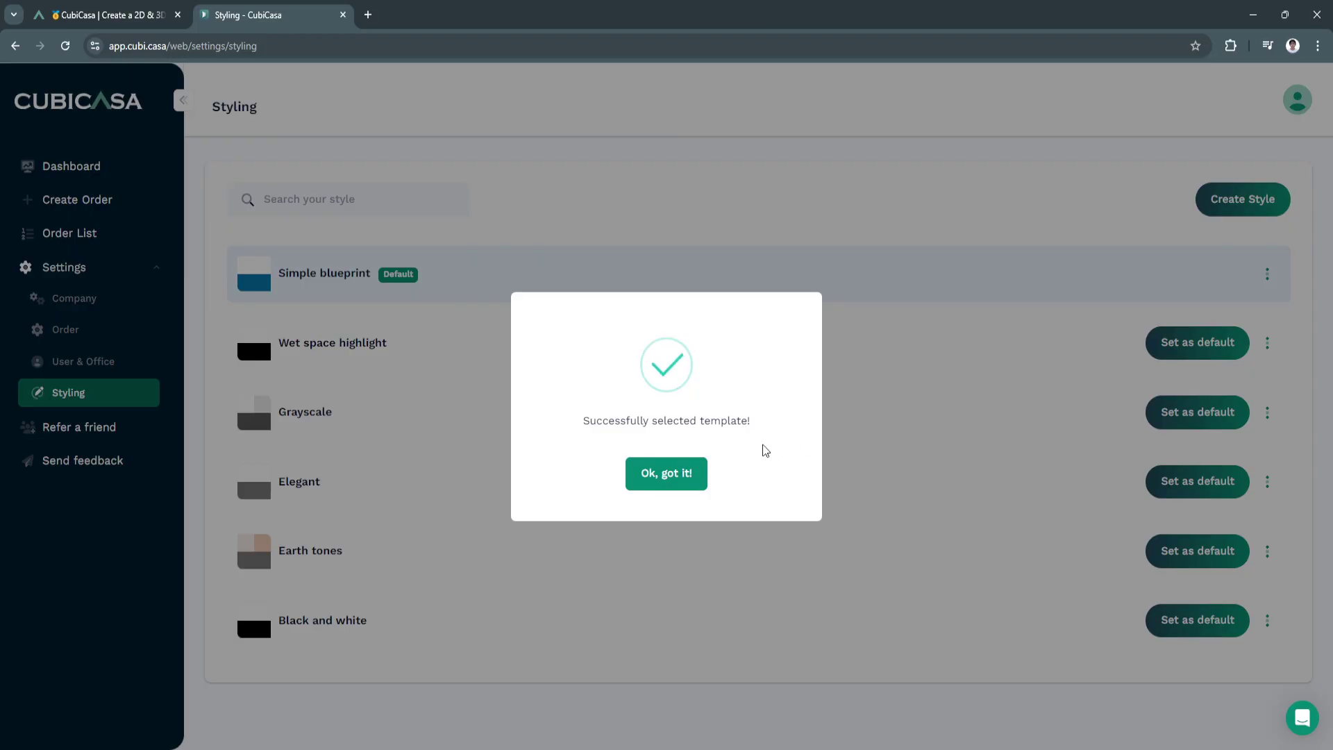
{"action": "left_click", "coordinate": [657, 476]}
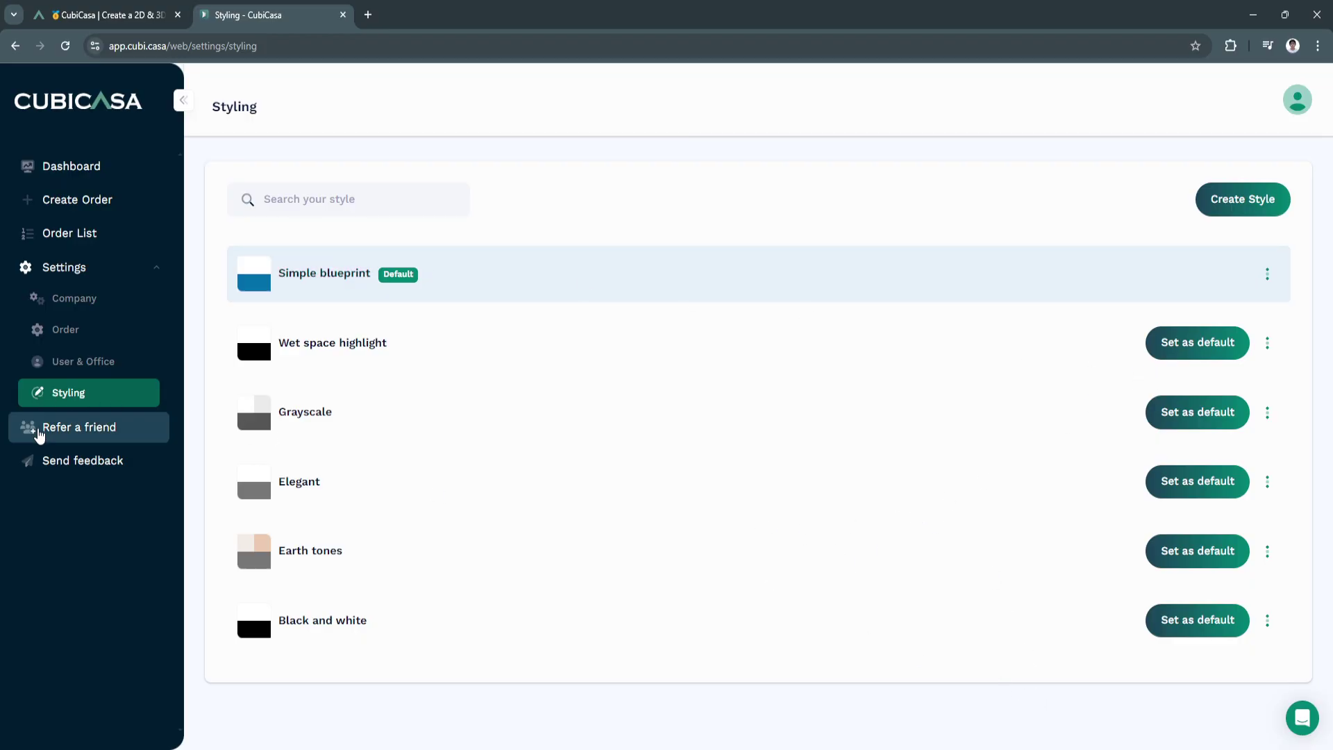
Step: Show the Refer a friend page and open the support chat panel
{"action": "left_click", "coordinate": [39, 434]}
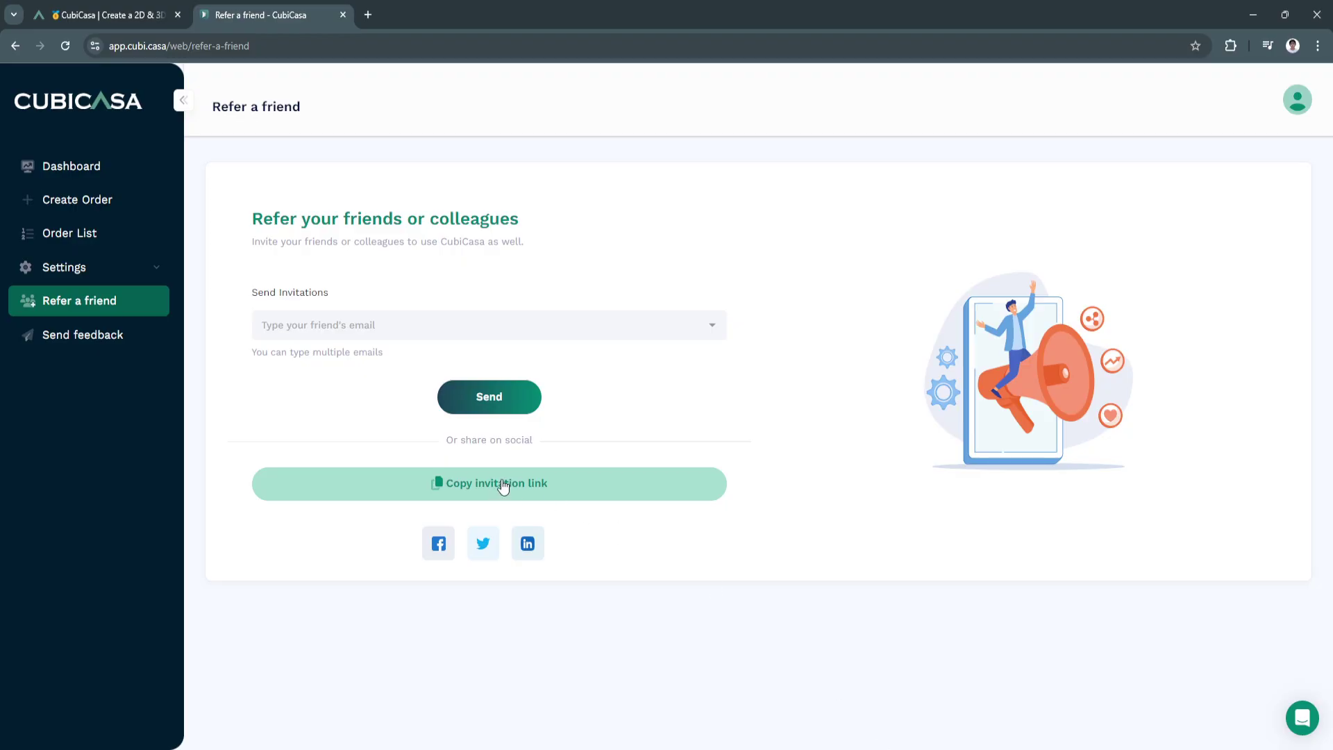
{"action": "left_click", "coordinate": [107, 352]}
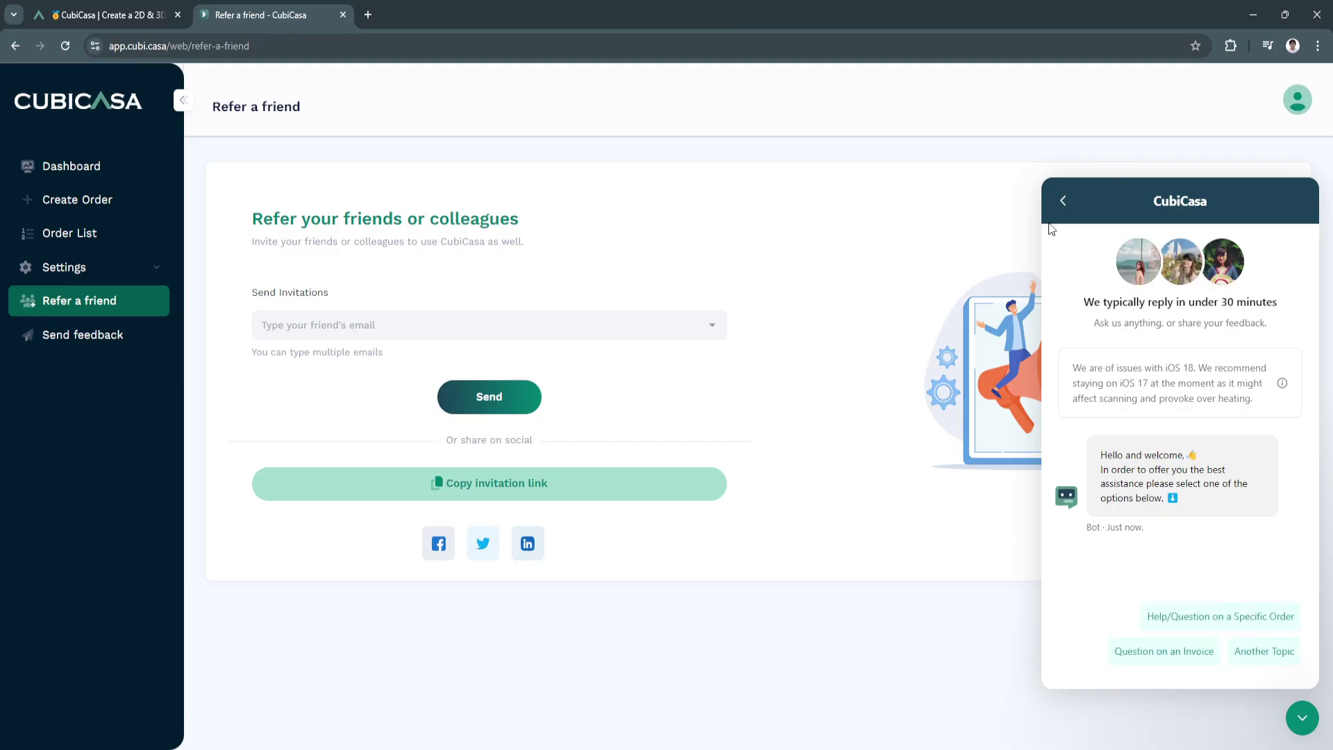
Step: Return to the Dashboard welcome page with its Scan, Upload, Receive steps and close the support chat
{"action": "left_click", "coordinate": [1063, 201]}
{"action": "left_click", "coordinate": [66, 168]}
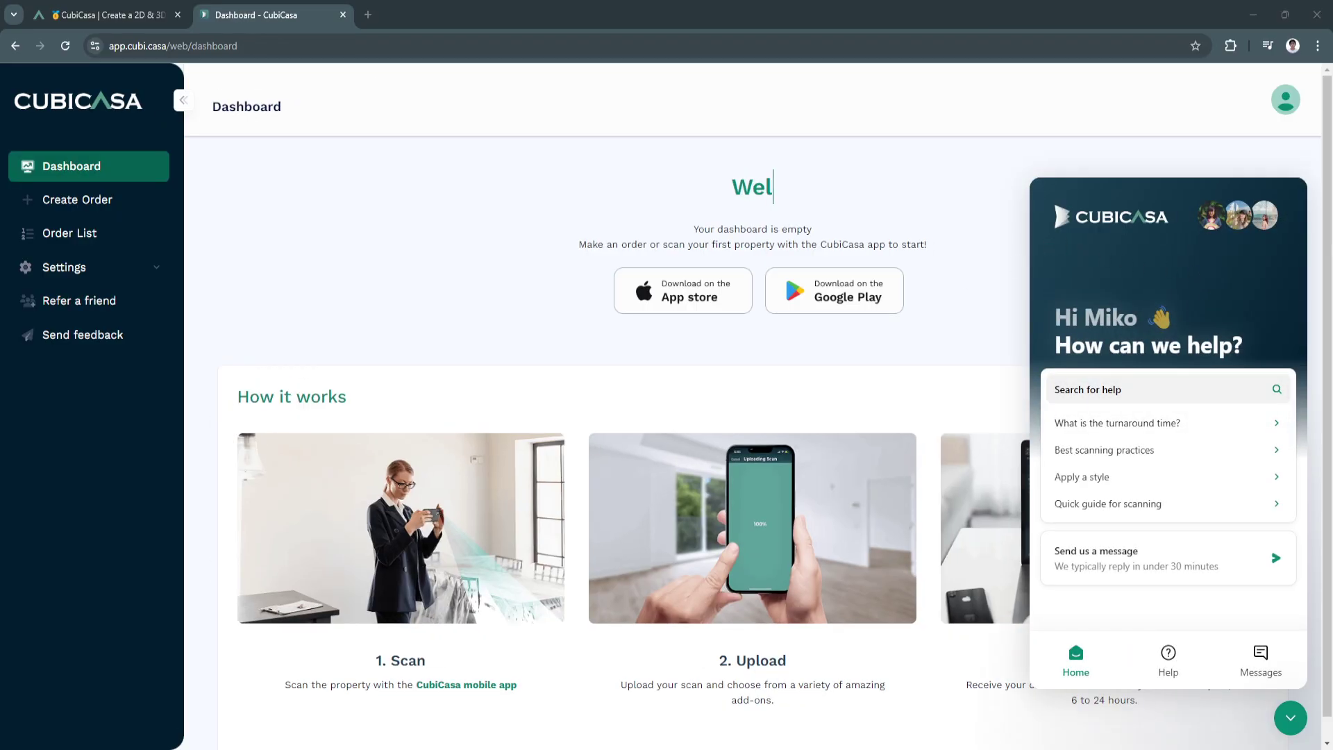
{"action": "left_click", "coordinate": [1290, 720]}
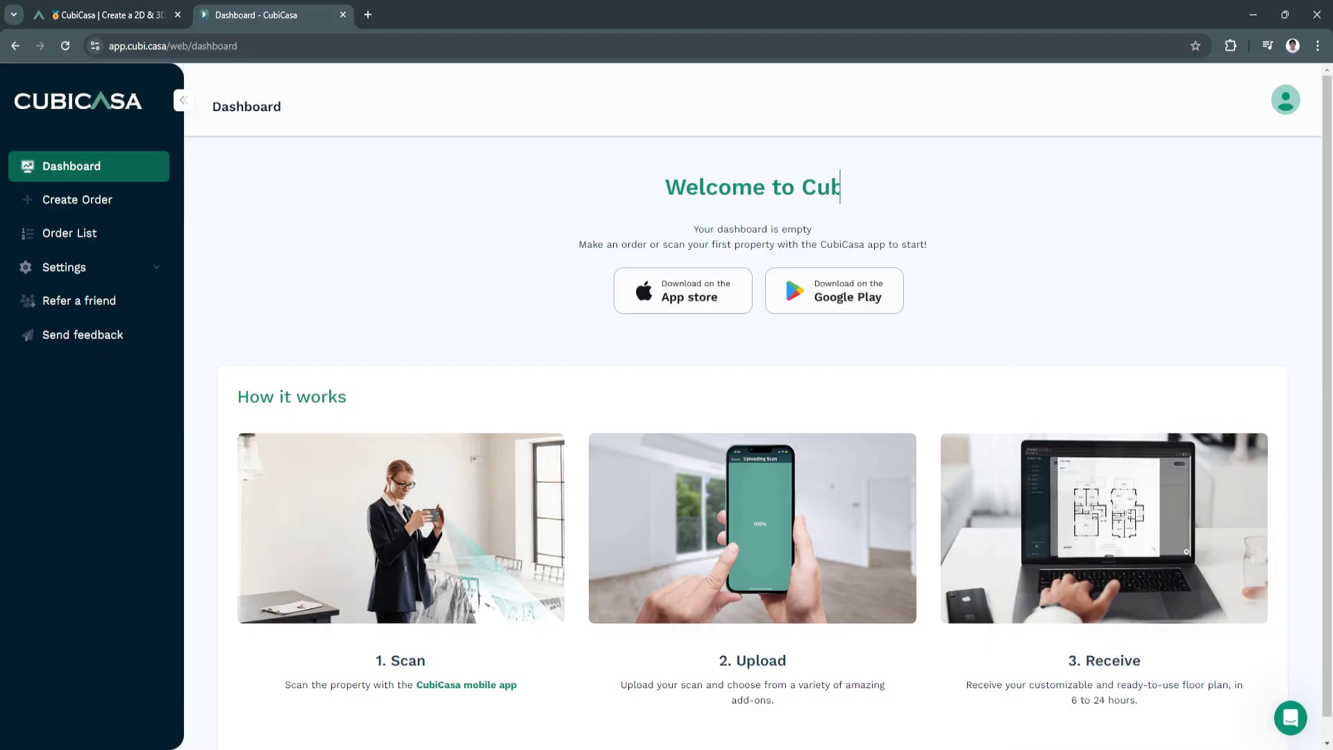